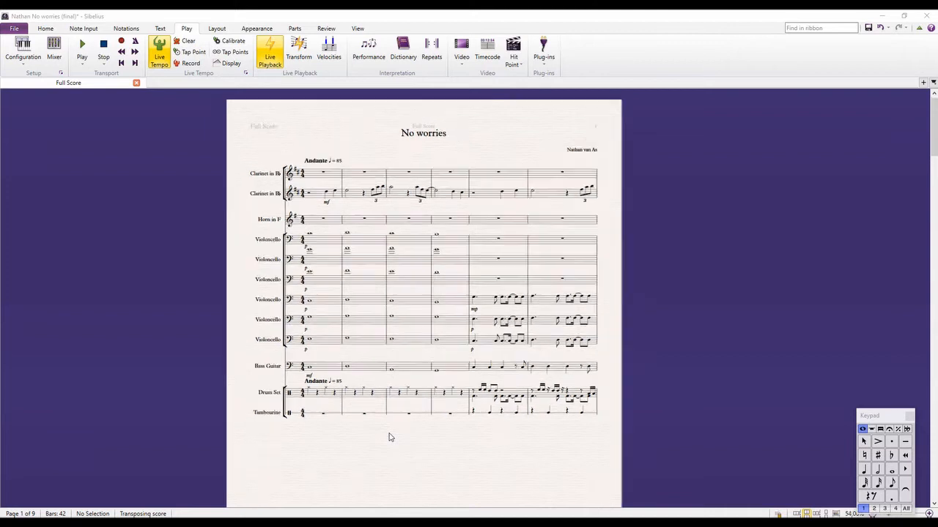
# Step: Save a copy of the score in the Score for Virtual folder, adding "recording" to the end of the file name
pyautogui.moveTo(657, 470); pyautogui.dragTo(323, 487)
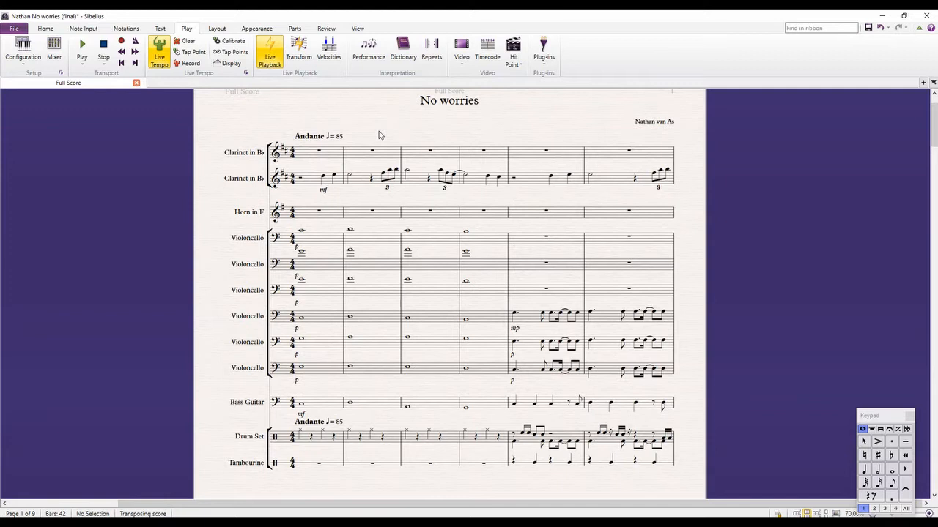
pyautogui.click(14, 29)
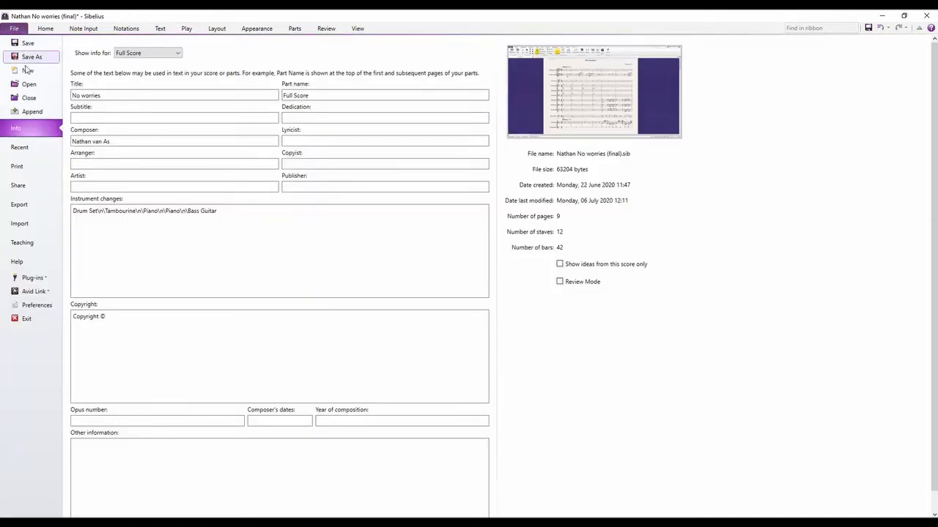
pyautogui.click(31, 57)
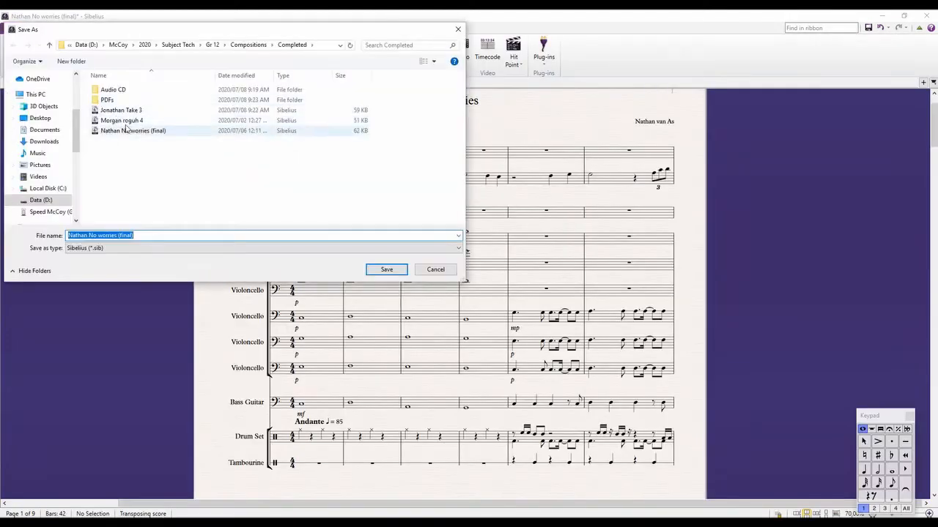
pyautogui.click(141, 235)
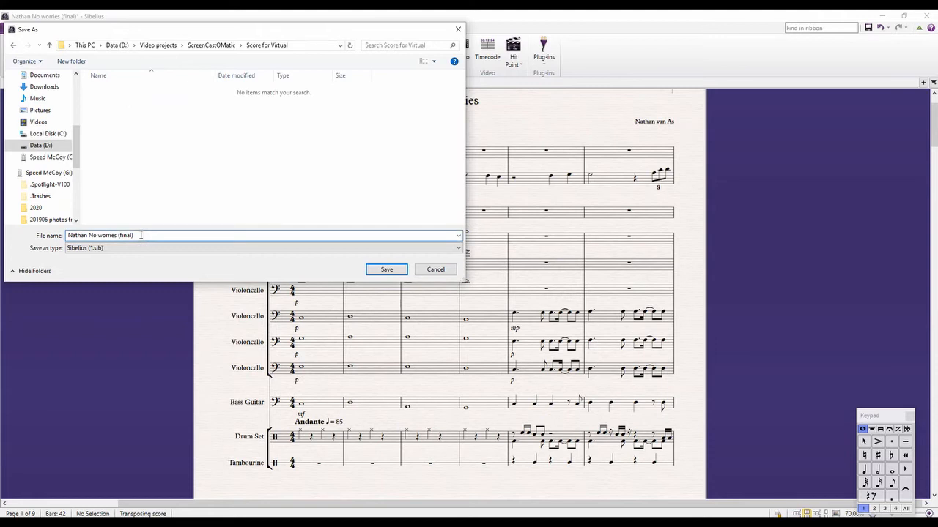
pyautogui.write('recording')
pyautogui.press('Return')
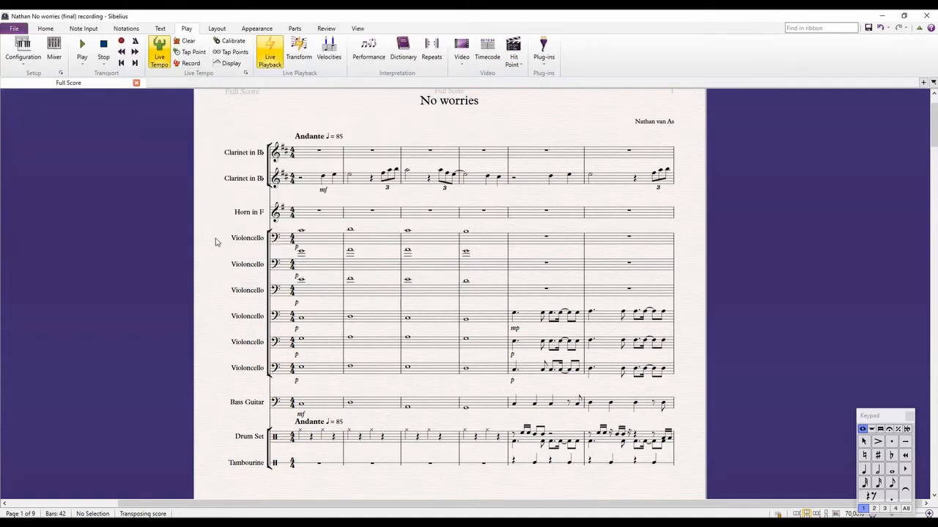
# Step: Switch the score from page layout to the continuous panorama view
pyautogui.moveTo(216, 239); pyautogui.dragTo(183, 235)
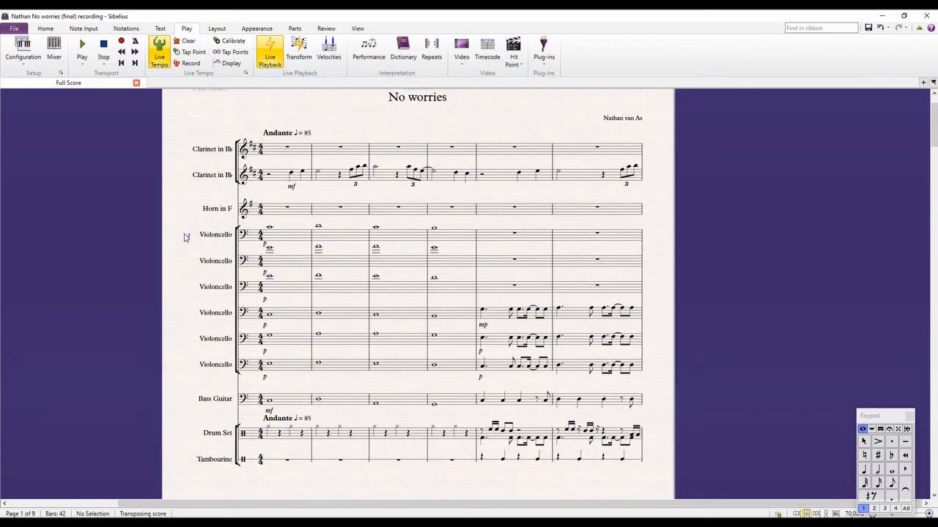
pyautogui.hotkey('shift', 'p')
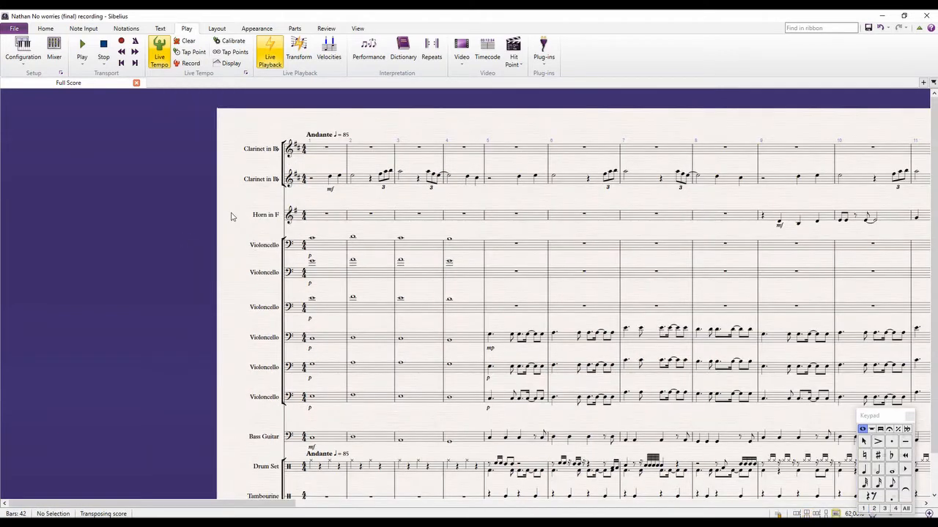
pyautogui.moveTo(236, 199); pyautogui.dragTo(166, 173)
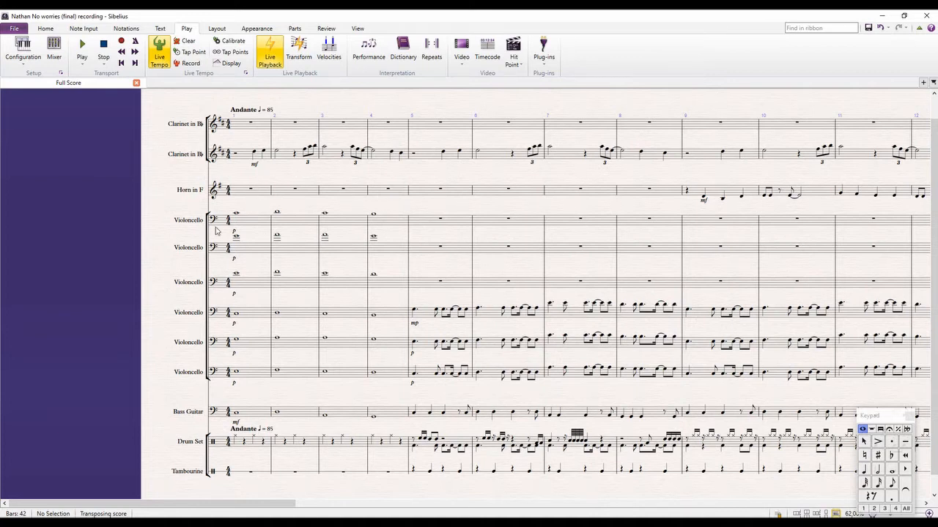
# Step: Insert an empty bar after bar 1 and move bar 1's music on all staves into bar 2
pyautogui.click(242, 129)
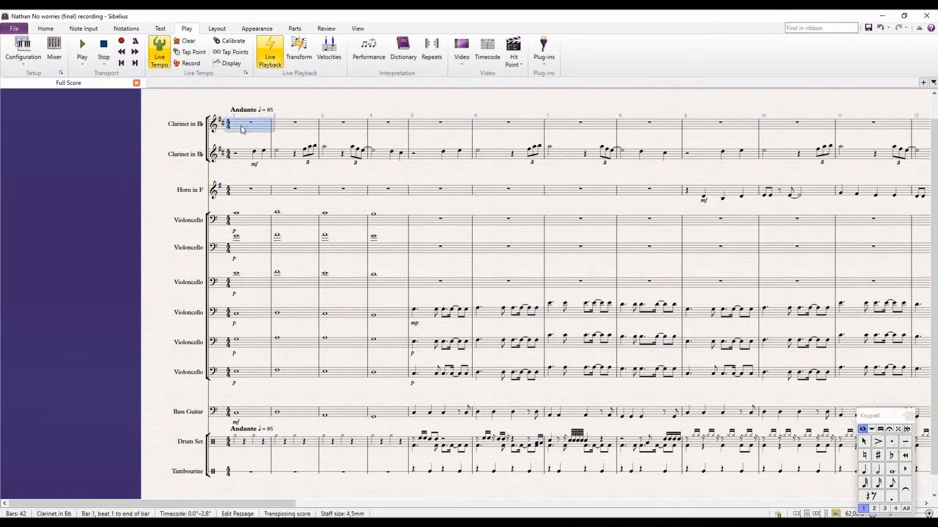
pyautogui.hotkey('ctrl', 'b')
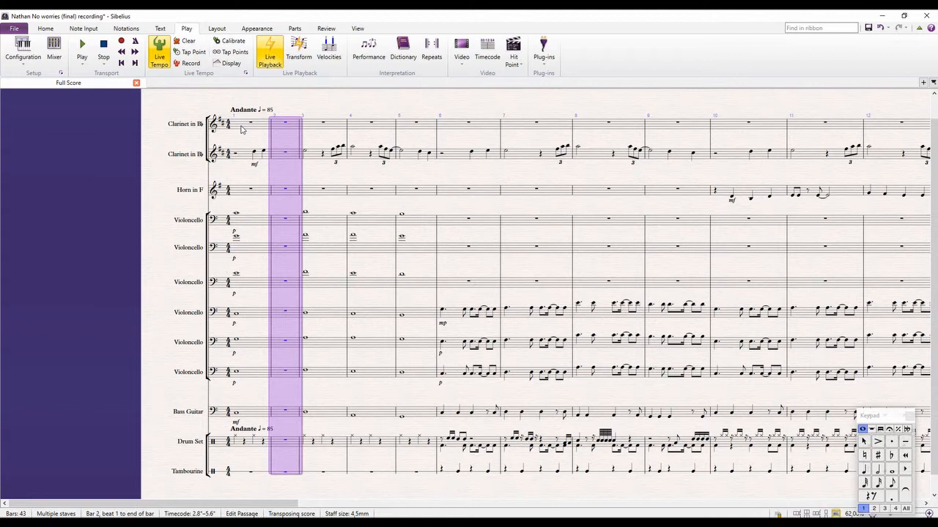
pyautogui.click(242, 129)
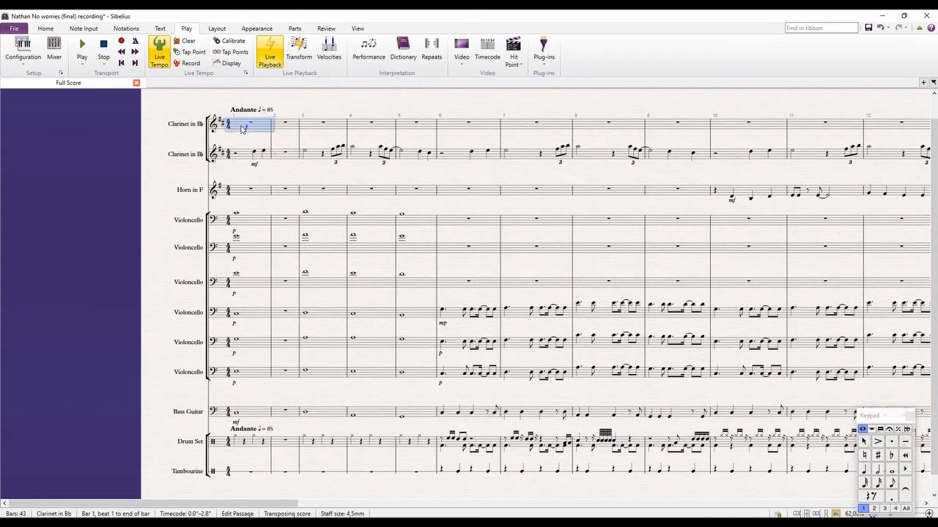
pyautogui.scroll(-1, 246, 253)
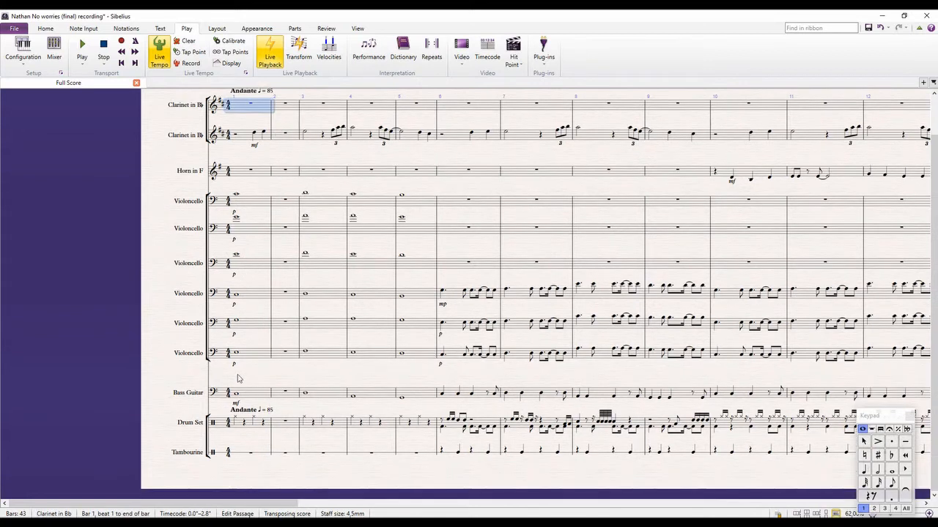
pyautogui.keyDown('shift'); pyautogui.click(247, 457); pyautogui.keyUp('shift')
pyautogui.scroll(2, 260, 407)
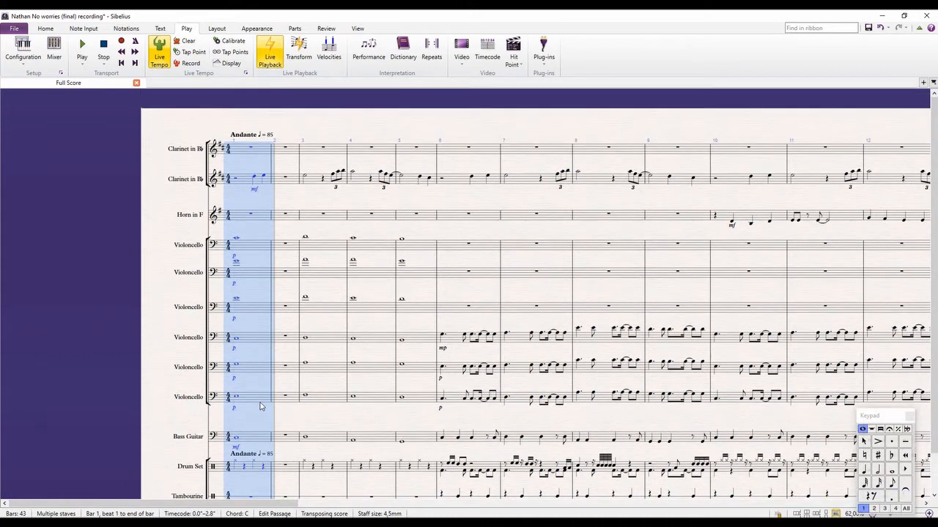
pyautogui.click(282, 150)
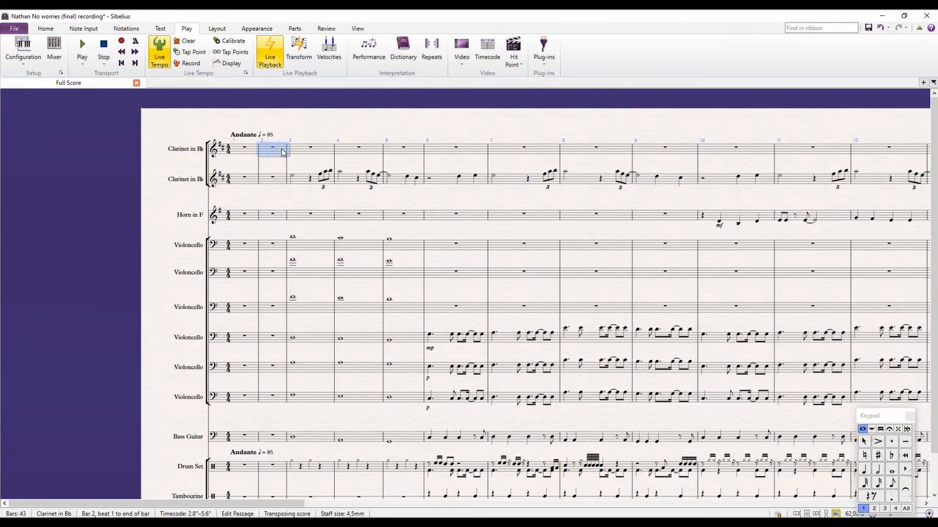
pyautogui.hotkey('ctrl', 'v')
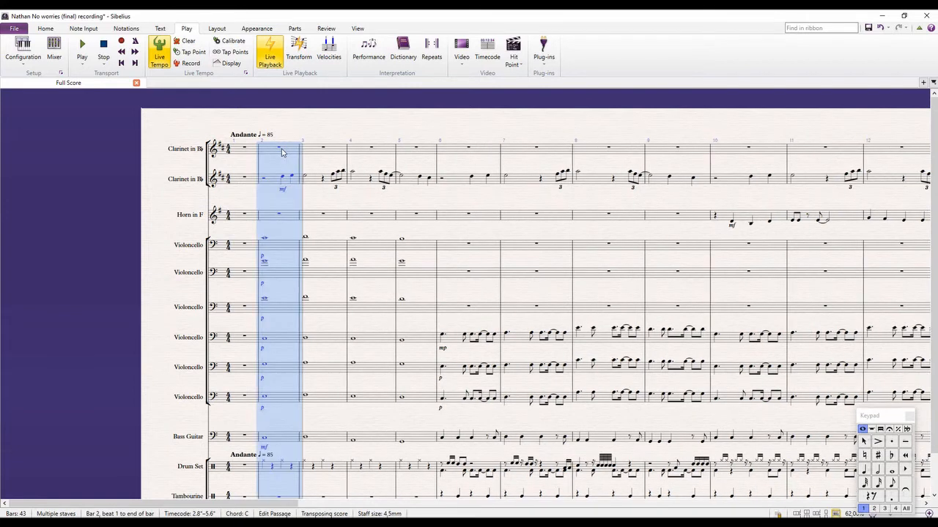
pyautogui.press('Escape')
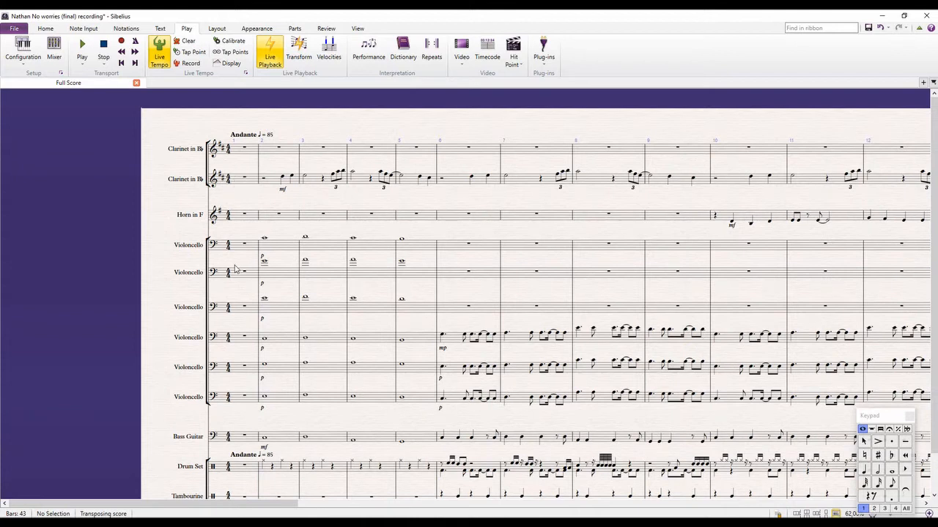
# Step: Insert two more empty bars after bar 1
pyautogui.click(250, 183)
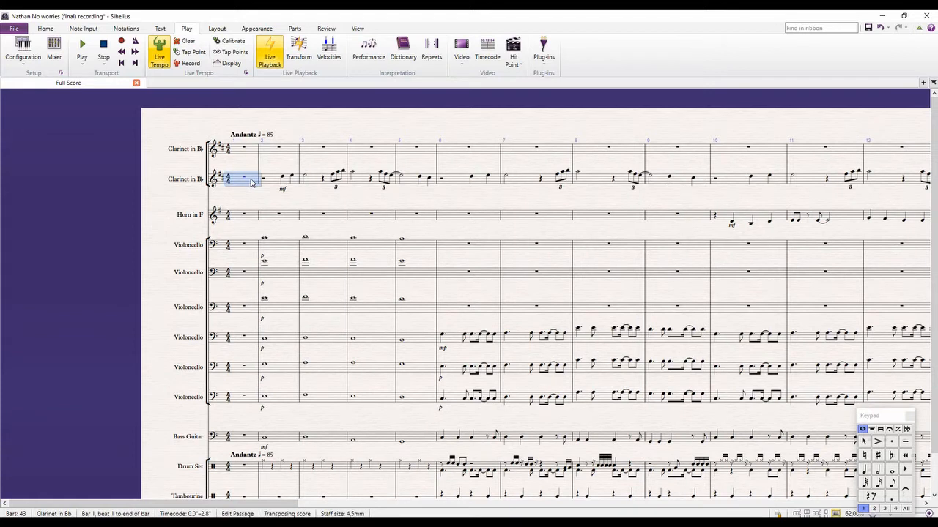
pyautogui.hotkey('ctrl', 'shift', 'b')
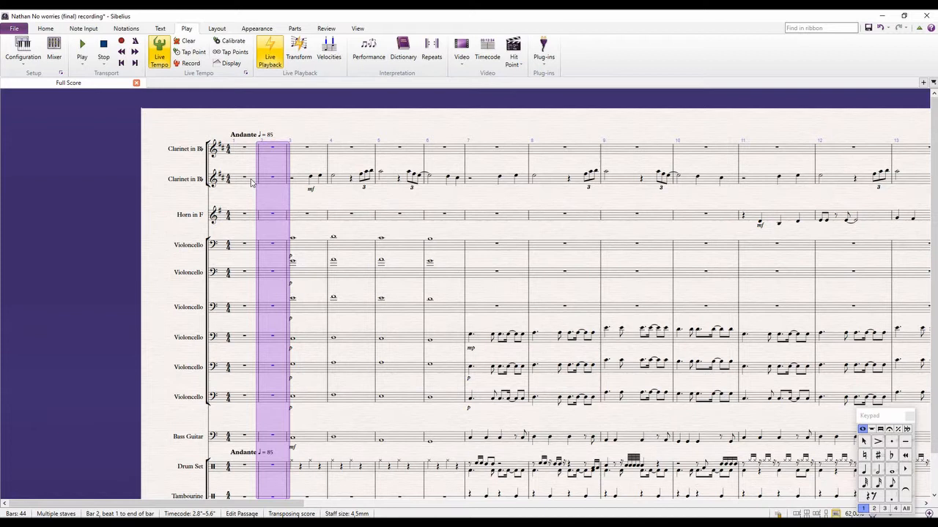
pyautogui.hotkey('ctrl', 'shift', 'b')
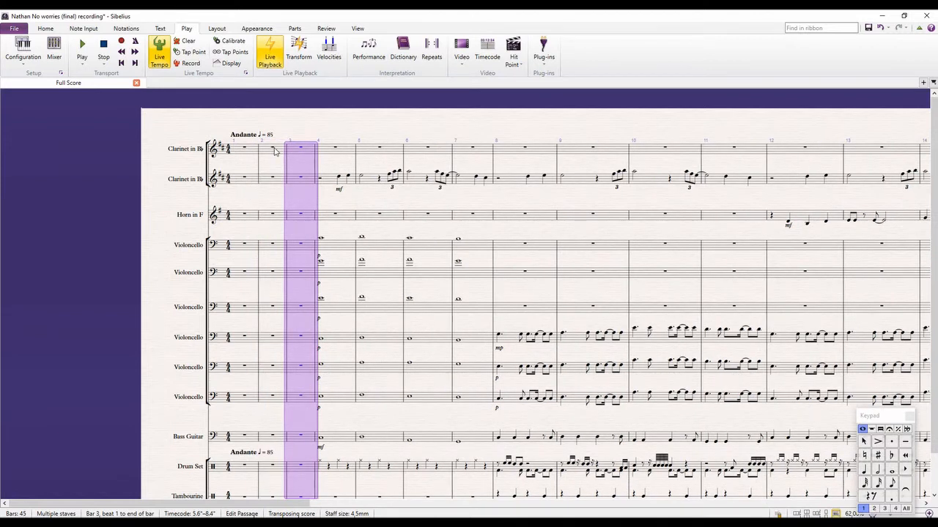
pyautogui.press('Escape')
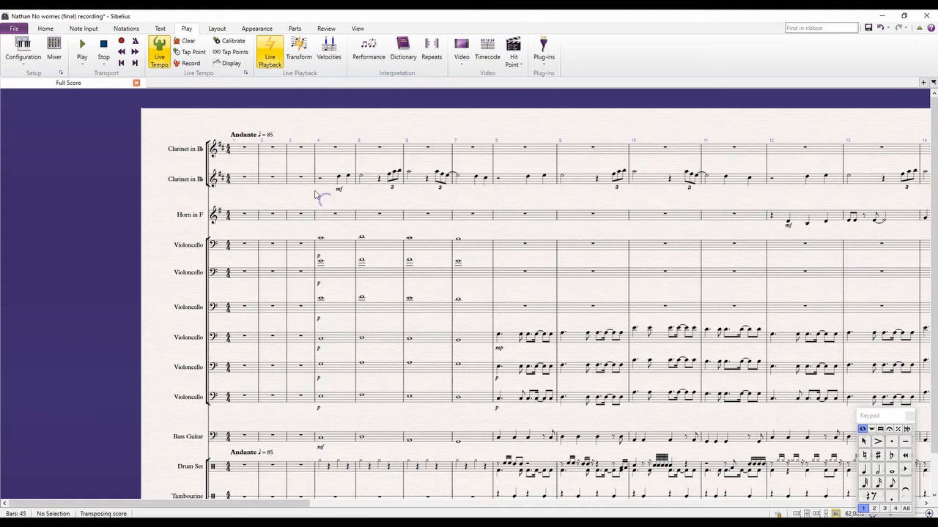
# Step: Enter a quarter-note B4 with a cross notehead on beat 1 of bar 2 in the top clarinet, labelled "Clap!"
pyautogui.click(274, 149)
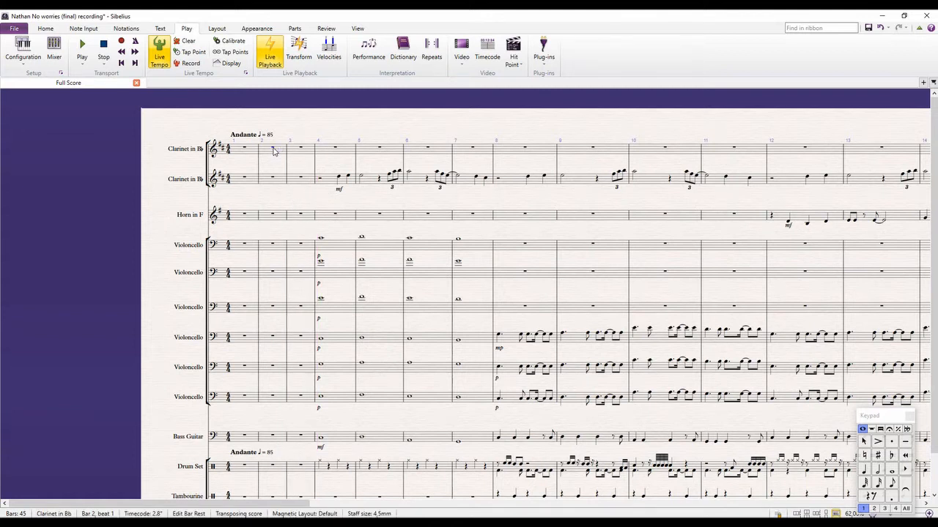
pyautogui.press('4')
pyautogui.press('b')
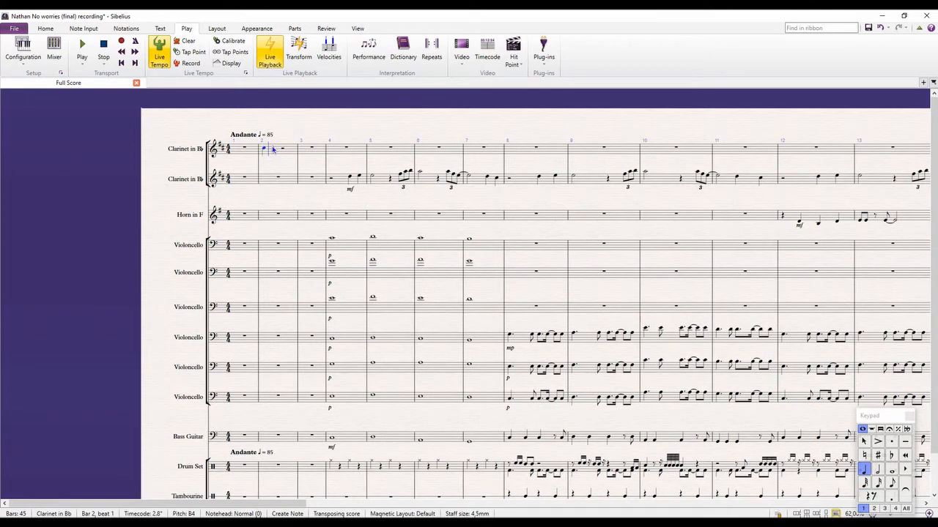
pyautogui.press('Escape')
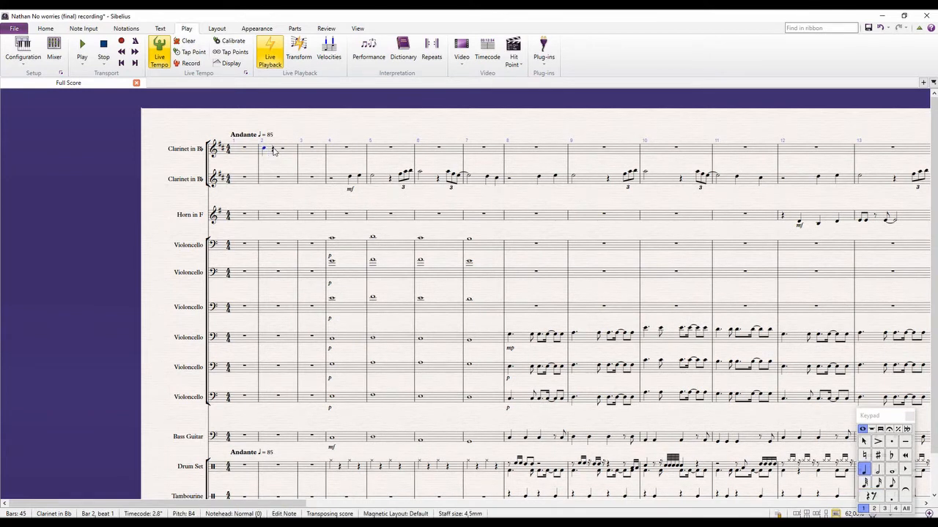
pyautogui.hotkey('shift', 'alt', '1')
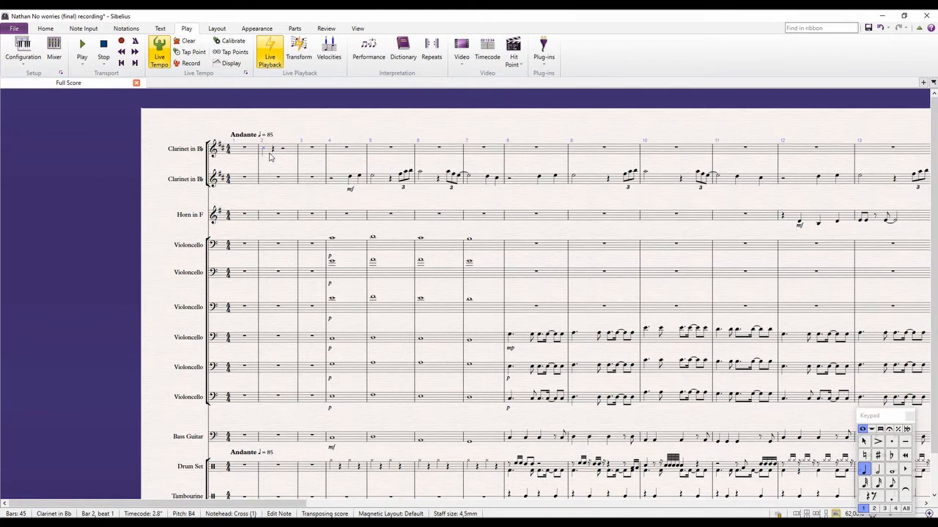
pyautogui.hotkey('ctrl', 't')
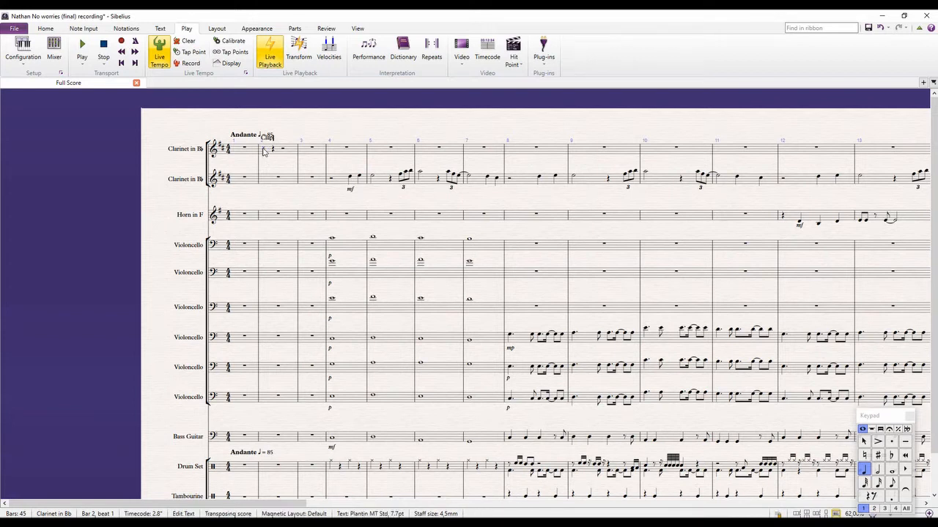
pyautogui.click(316, 125)
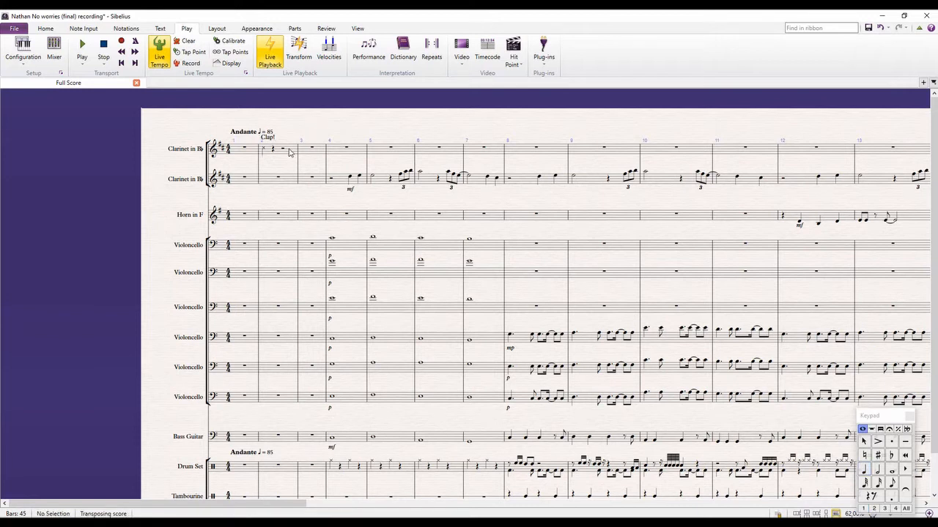
# Step: Copy the top clarinet's clap bar into bar 2 of every other staff, from the second clarinet down to the tambourine
pyautogui.click(289, 152)
pyautogui.click(288, 182)
pyautogui.scroll(-1, 288, 182)
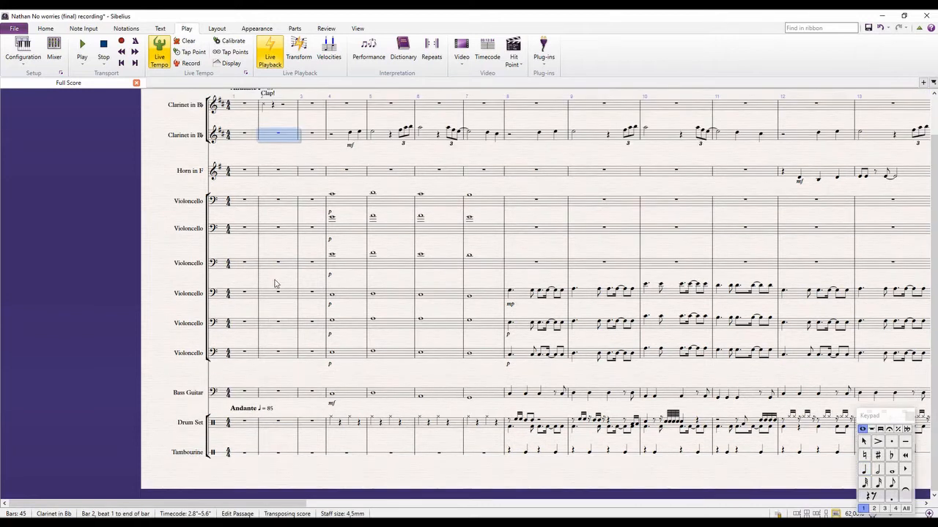
pyautogui.keyDown('shift'); pyautogui.click(290, 456); pyautogui.keyUp('shift')
pyautogui.hotkey('ctrl', 'v')
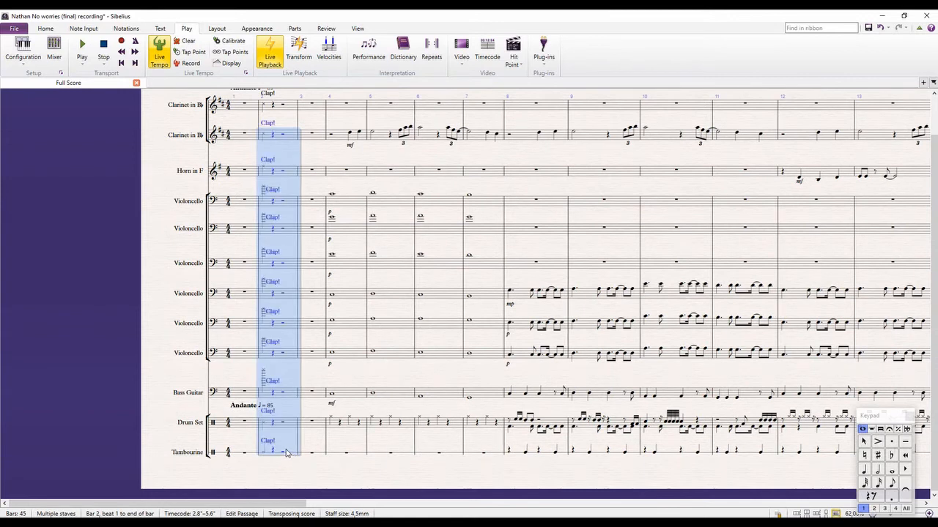
pyautogui.scroll(1, 299, 353)
pyautogui.press('Escape')
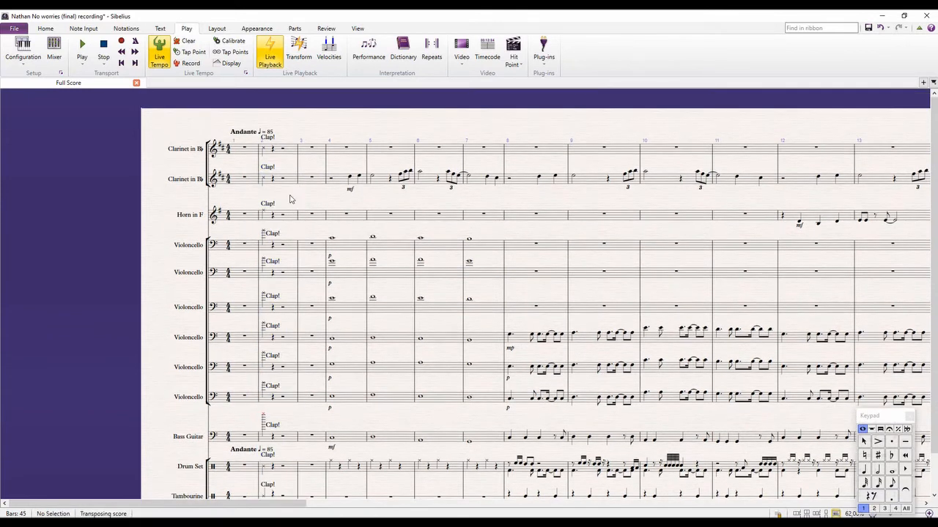
# Step: Lower the bar 2 clap notes by octaves in the six Violoncello staves and the Bass Guitar so they sit on the staff
pyautogui.click(295, 220)
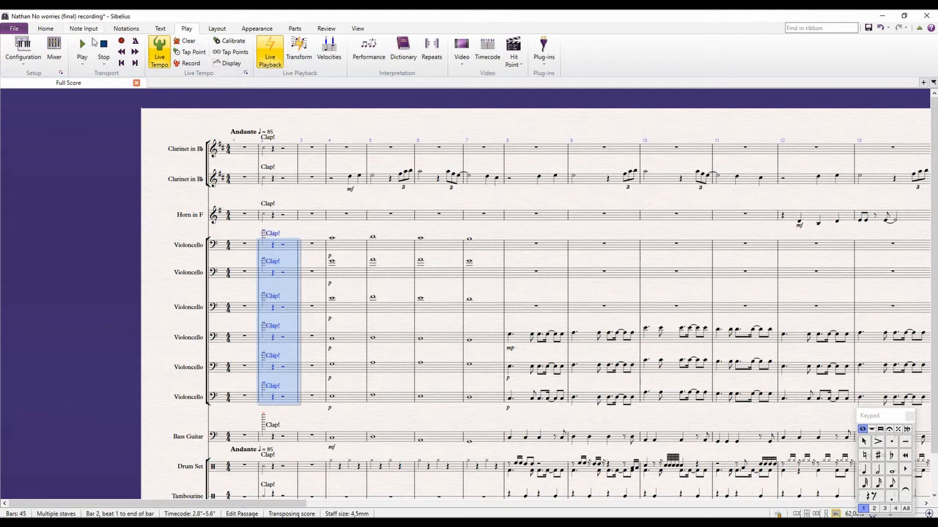
pyautogui.click(50, 31)
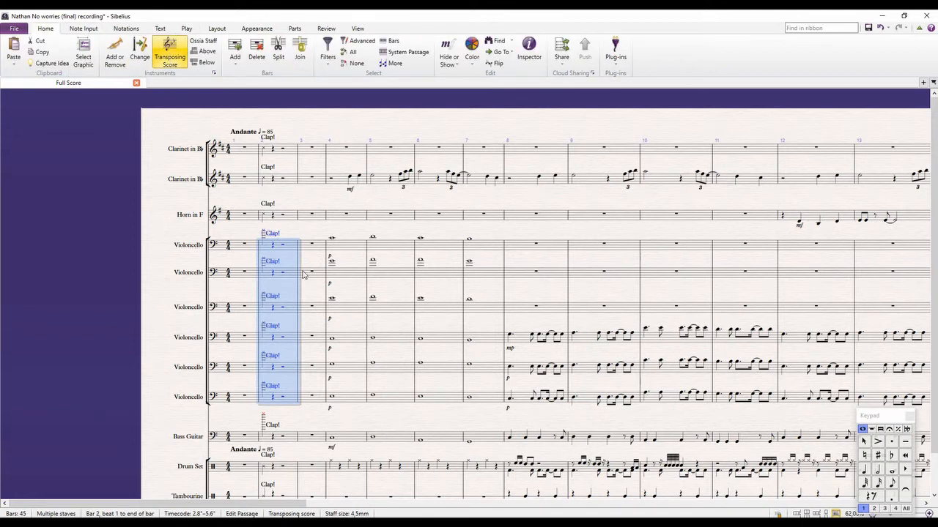
pyautogui.hotkey('ctrl', 'Down')
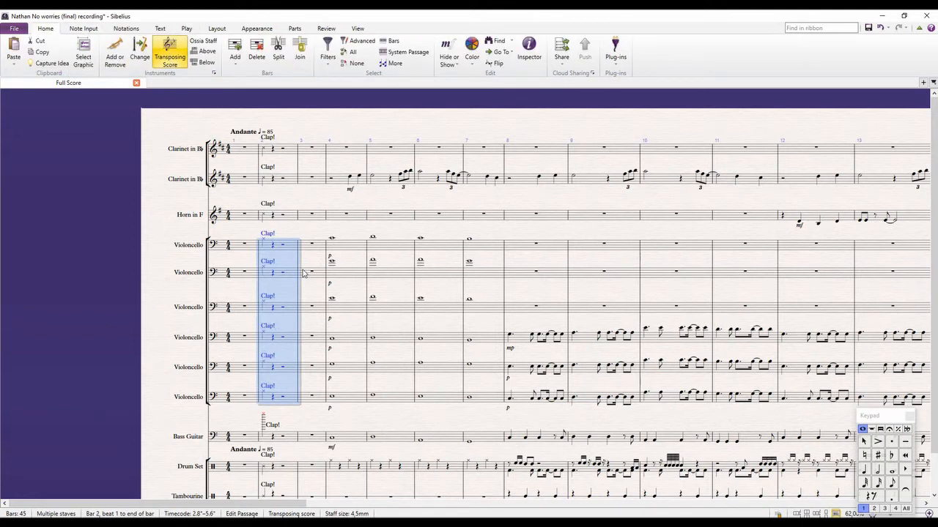
pyautogui.click(290, 439)
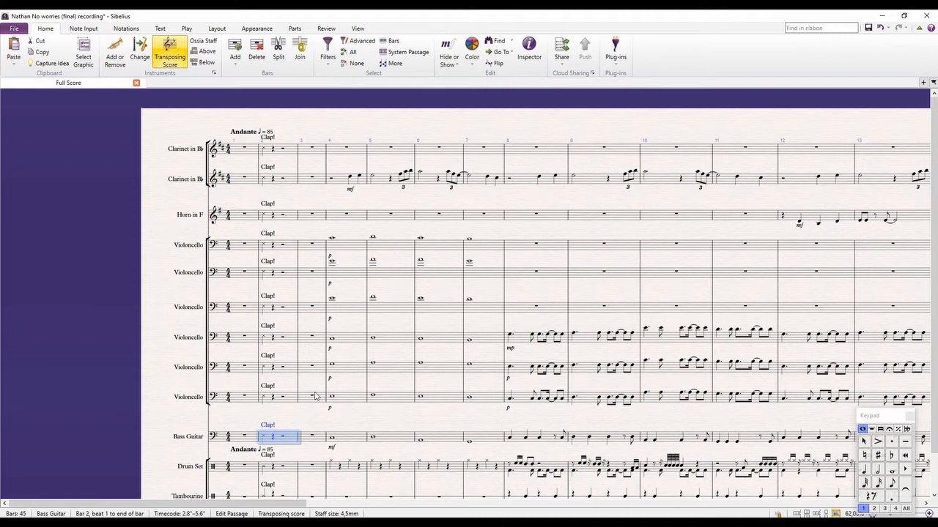
pyautogui.scroll(-2, 293, 436)
pyautogui.click(296, 434)
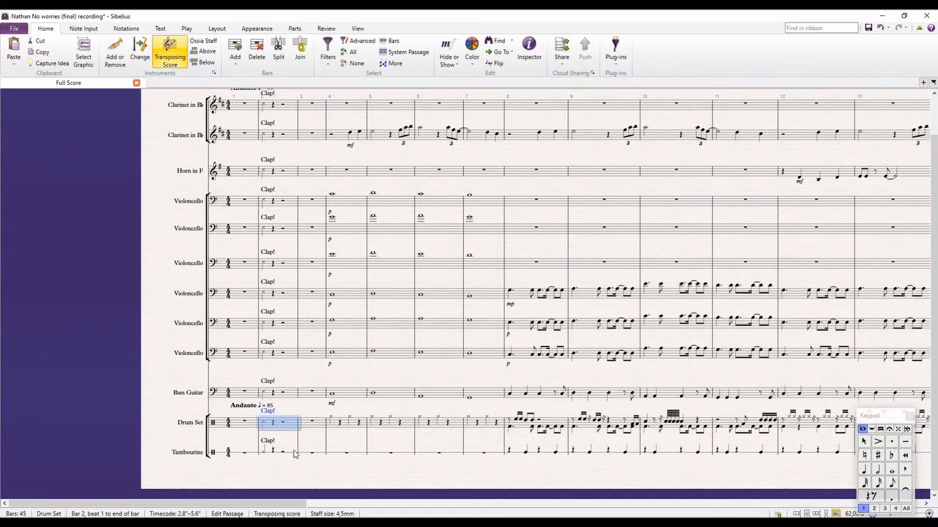
# Step: Change the barline at the end of bar 3 to a double barline
pyautogui.scroll(1, 295, 454)
pyautogui.click(327, 304)
pyautogui.rightClick(354, 298)
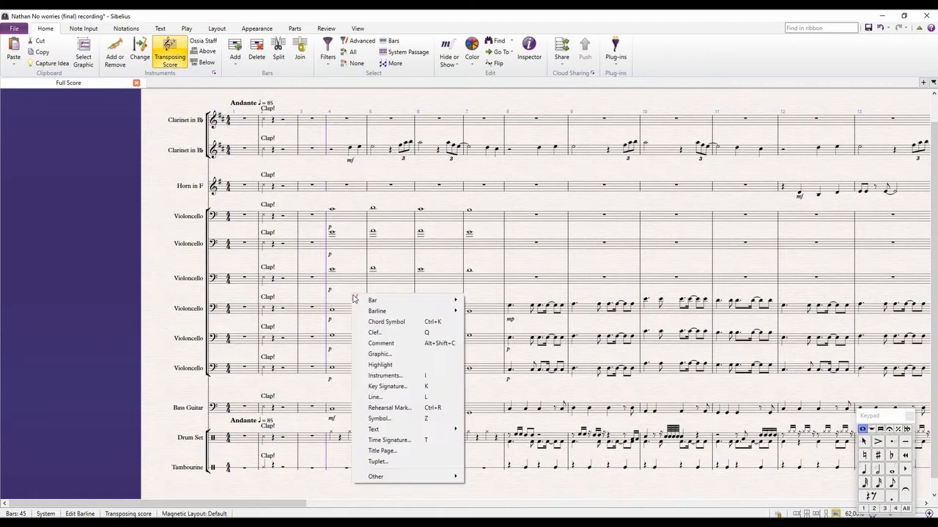
pyautogui.moveTo(366, 312)
pyautogui.click(495, 334)
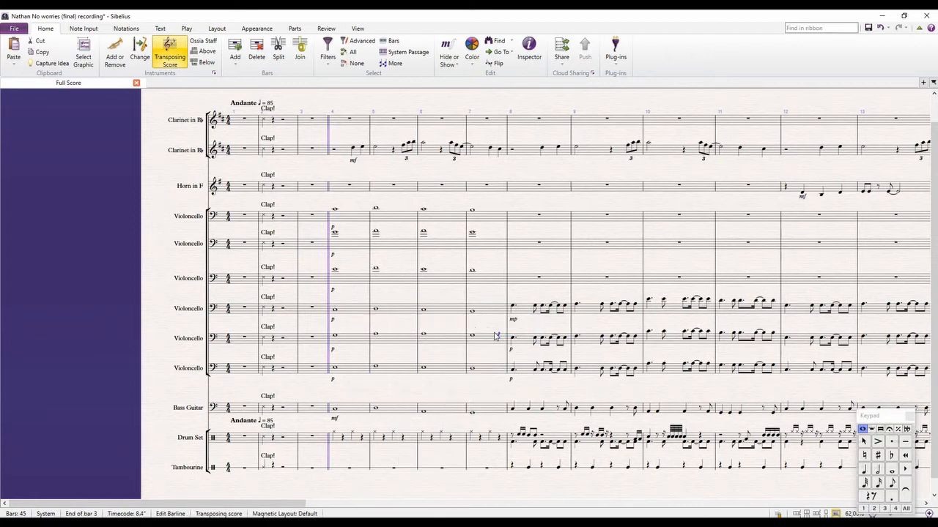
pyautogui.press('Escape')
# Step: Open the mixer and unmute the Click channel
pyautogui.scroll(2, 355, 300)
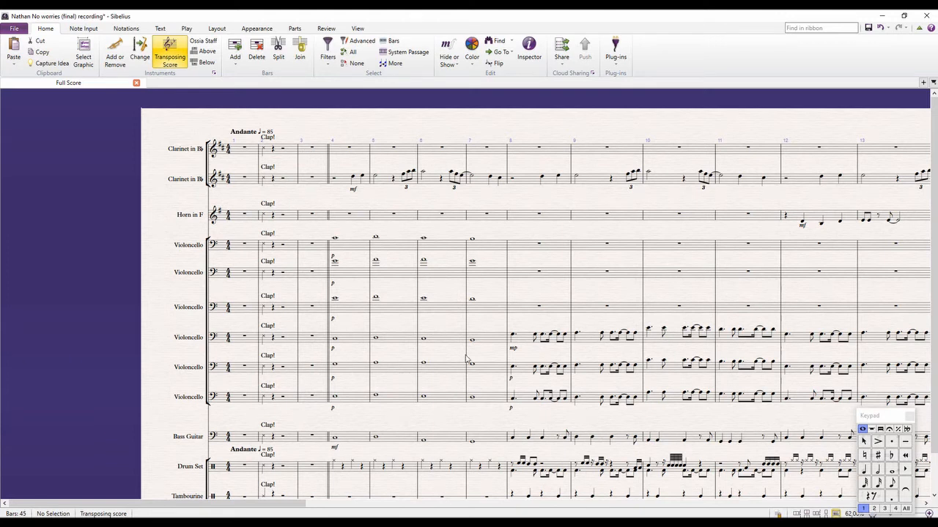
pyautogui.click(397, 309)
pyautogui.press('m')
pyautogui.press('Escape')
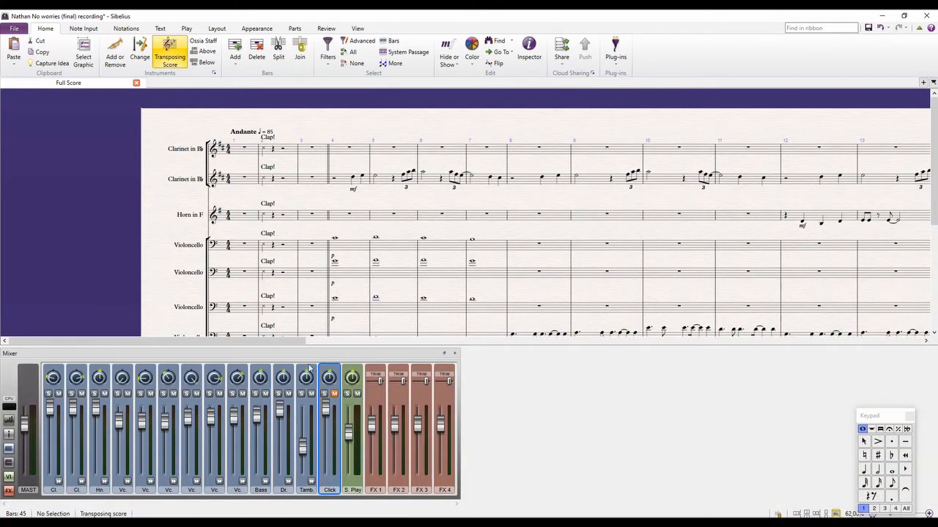
pyautogui.click(335, 394)
# Step: Play the score from the start through bar 5 to check the click, the clap cue and the music's entry
pyautogui.press('space')
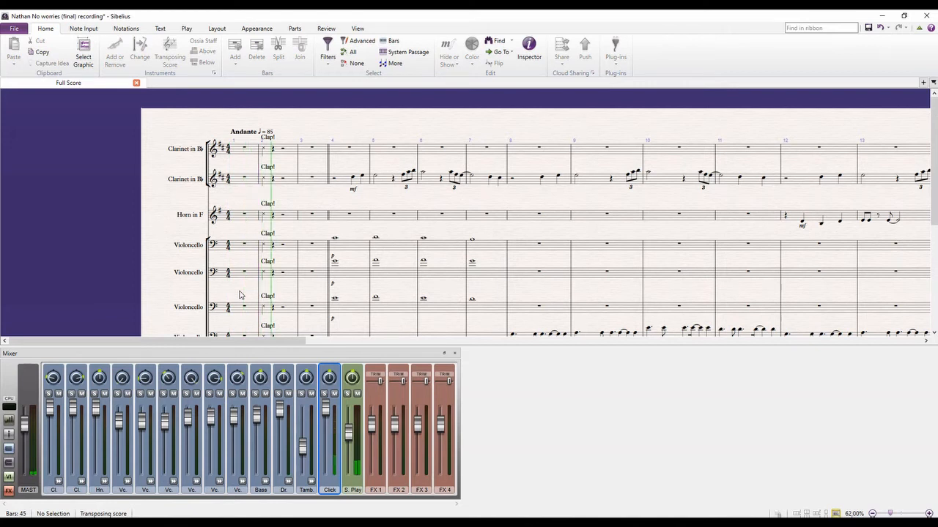
pyautogui.scroll(-1, 326, 286)
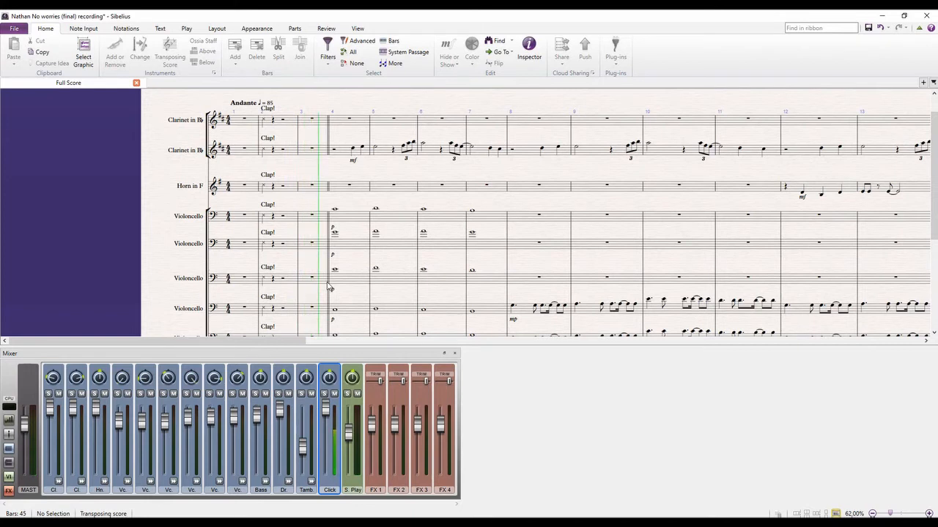
pyautogui.scroll(-3, 328, 286)
pyautogui.scroll(4, 327, 287)
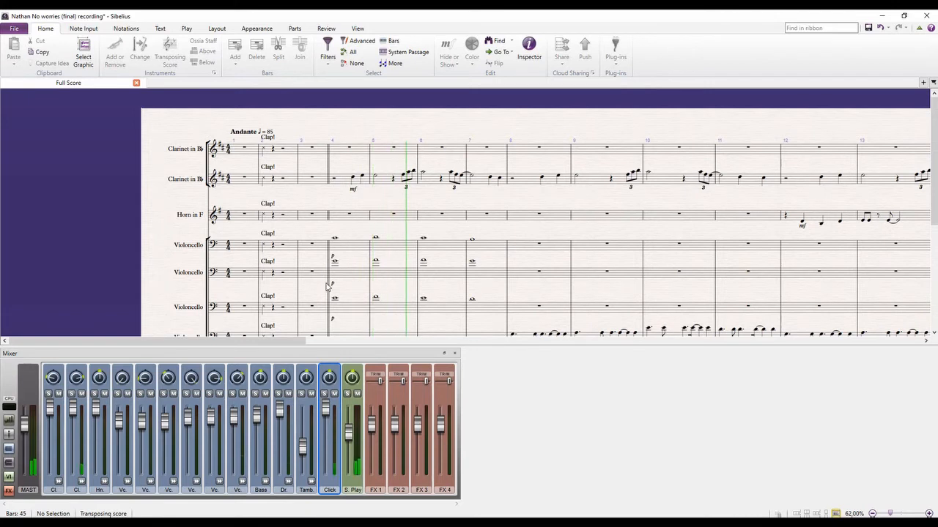
pyautogui.press('space')
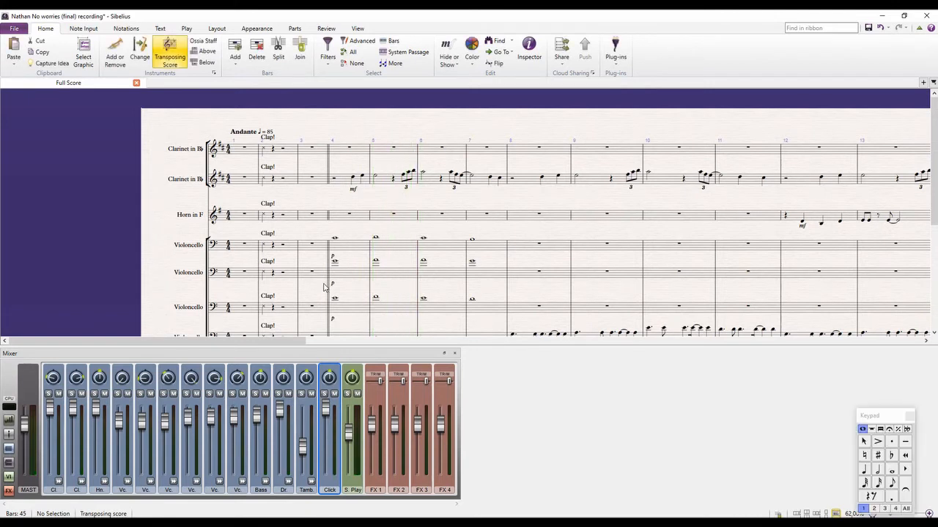
# Step: Review the Horn in F part in page view, then close the part and the mixer
pyautogui.scroll(-1, 322, 287)
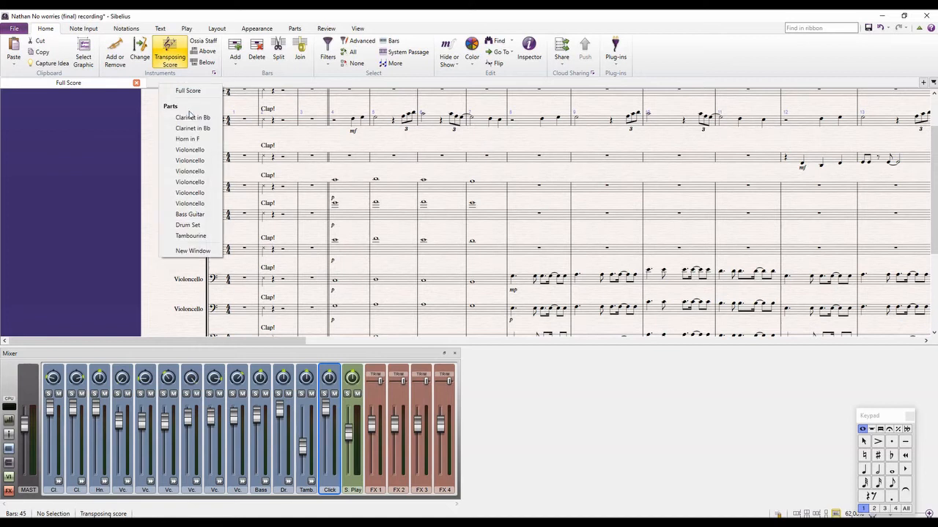
pyautogui.click(189, 139)
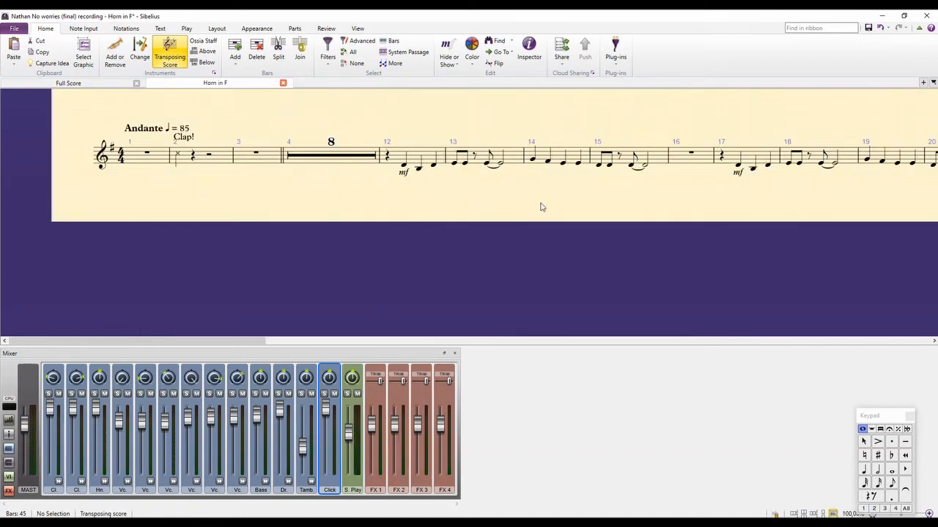
pyautogui.hotkey('shift', 'p')
pyautogui.moveTo(307, 235); pyautogui.dragTo(283, 83)
pyautogui.click(283, 83)
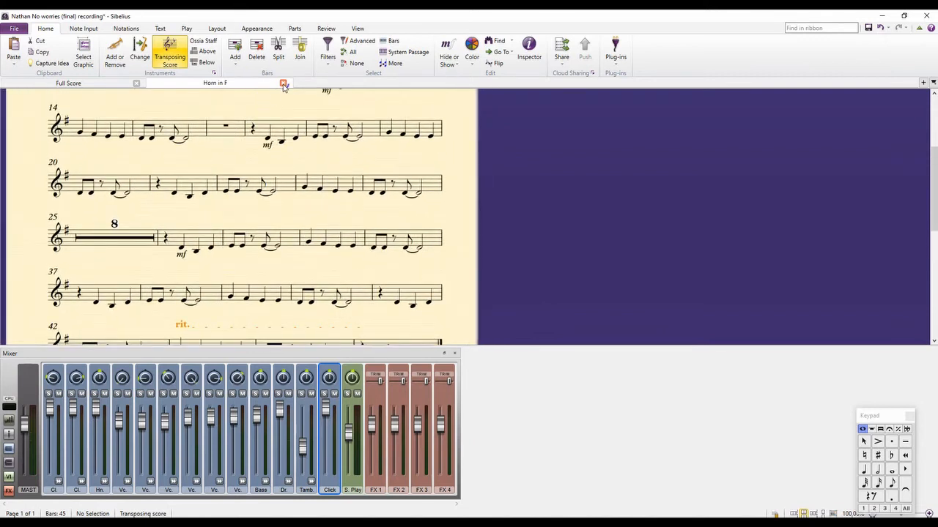
pyautogui.moveTo(191, 233); pyautogui.dragTo(140, 228)
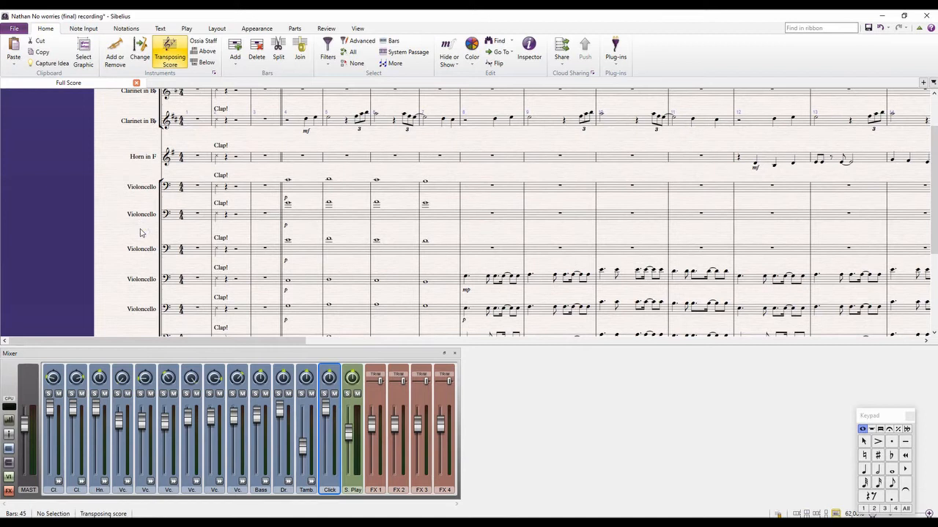
pyautogui.press('m')
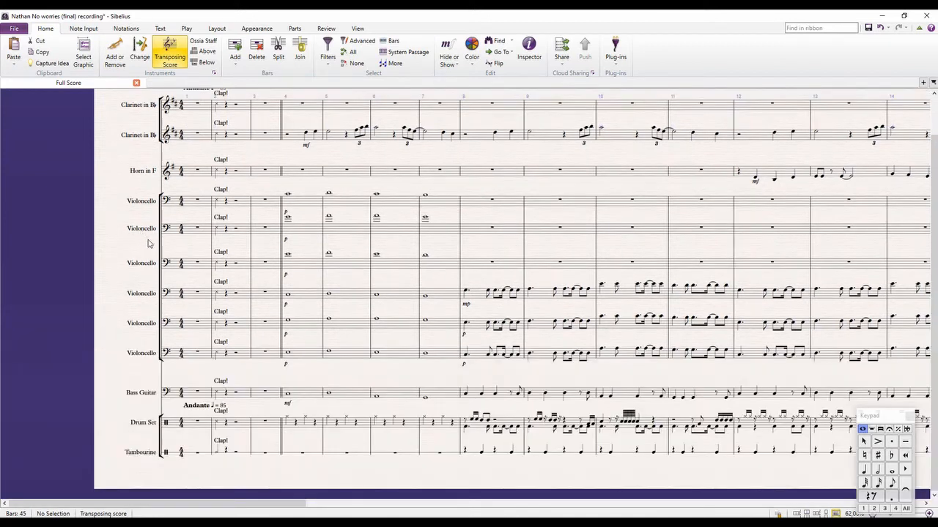
# Step: Export the score and all parts as one PDF file and look through the resulting document
pyautogui.click(19, 31)
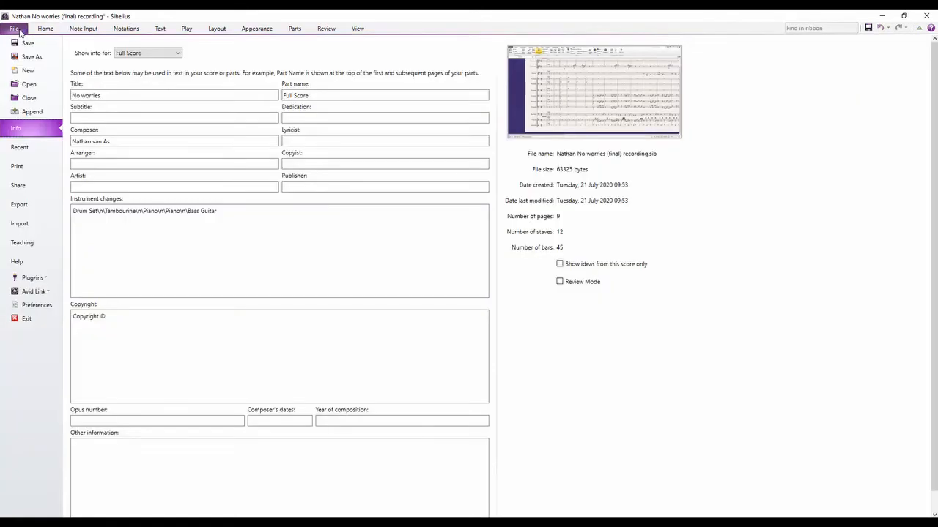
pyautogui.click(25, 205)
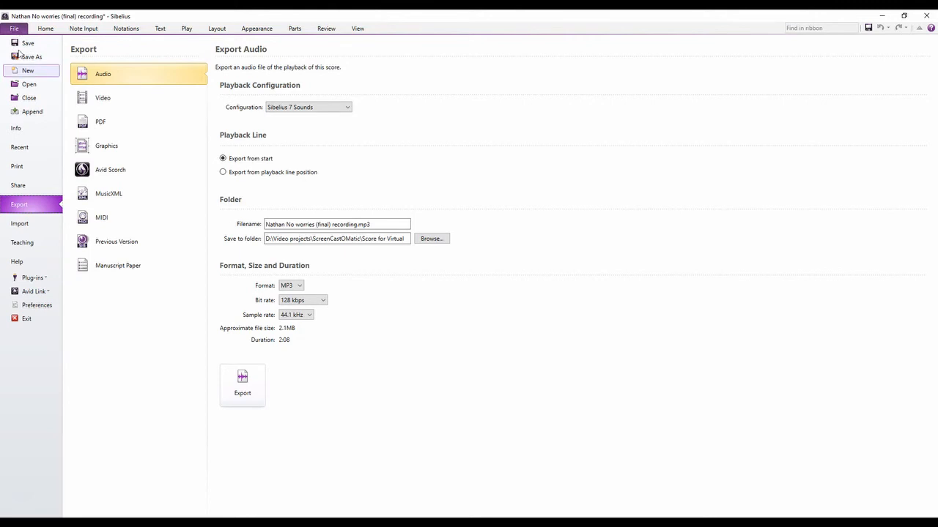
pyautogui.click(119, 123)
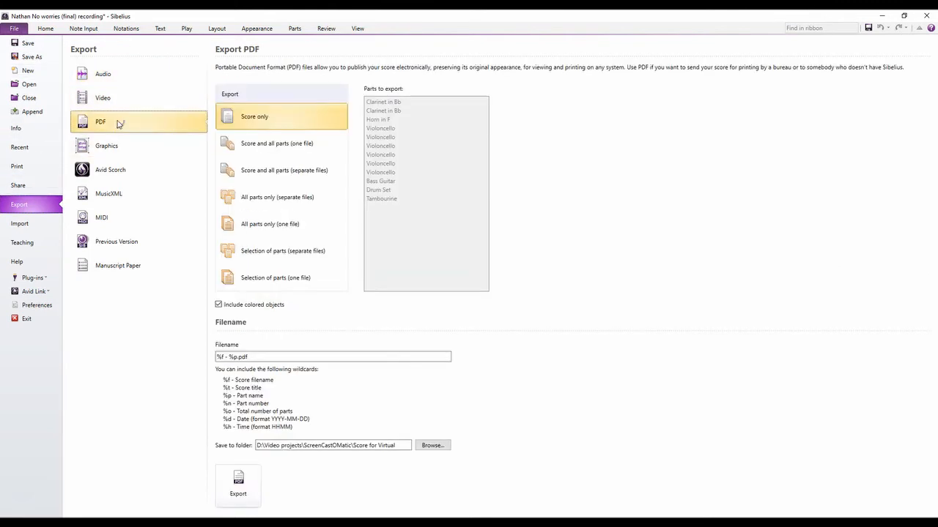
pyautogui.click(321, 150)
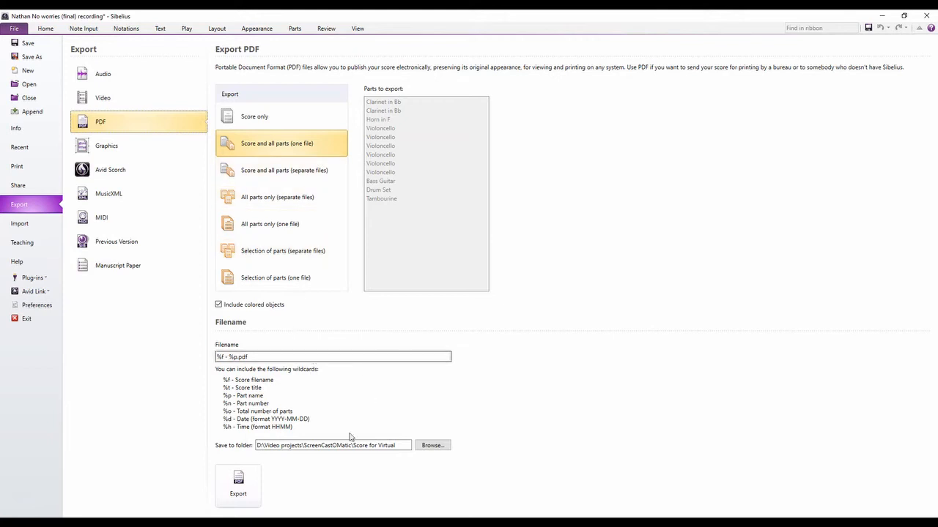
pyautogui.click(238, 488)
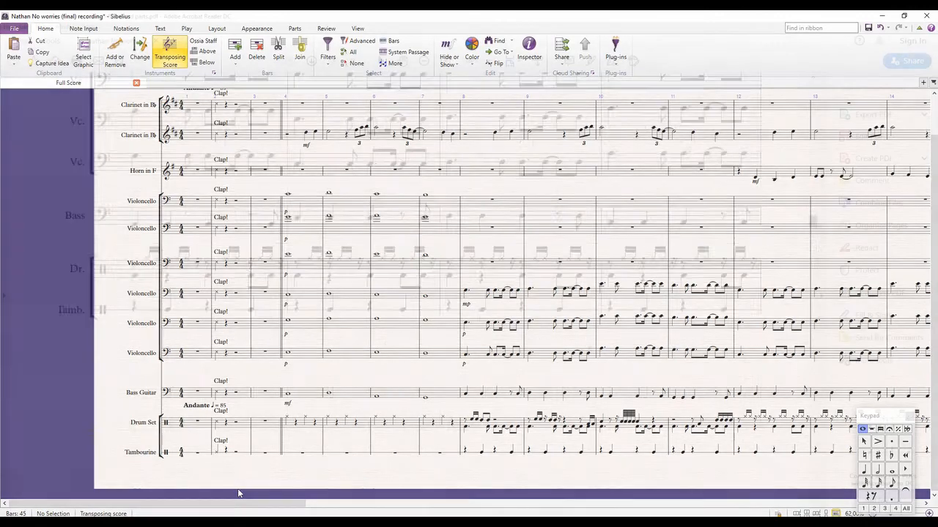
pyautogui.moveTo(815, 253); pyautogui.dragTo(823, 273)
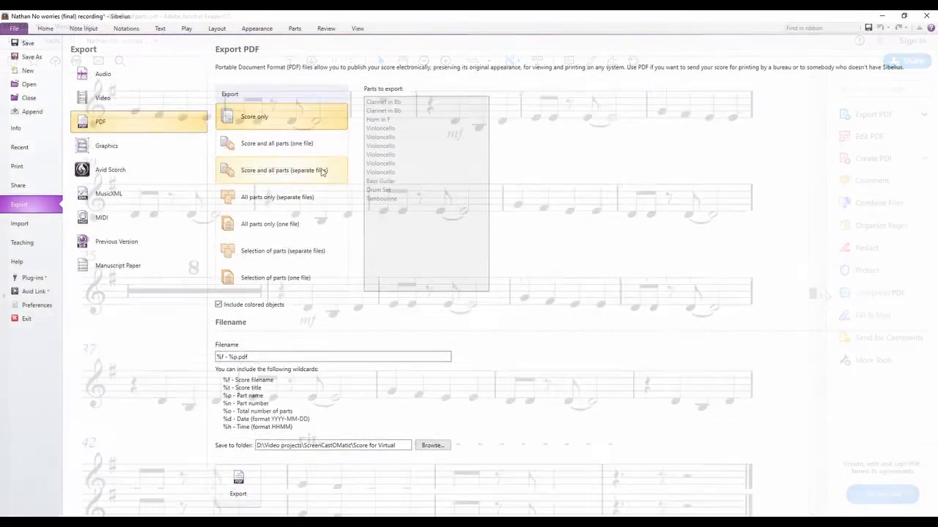
# Step: Set the PDF export to all parts only in separate files, saving to a new folder "PDF" inside Score for Virtual
pyautogui.click(317, 204)
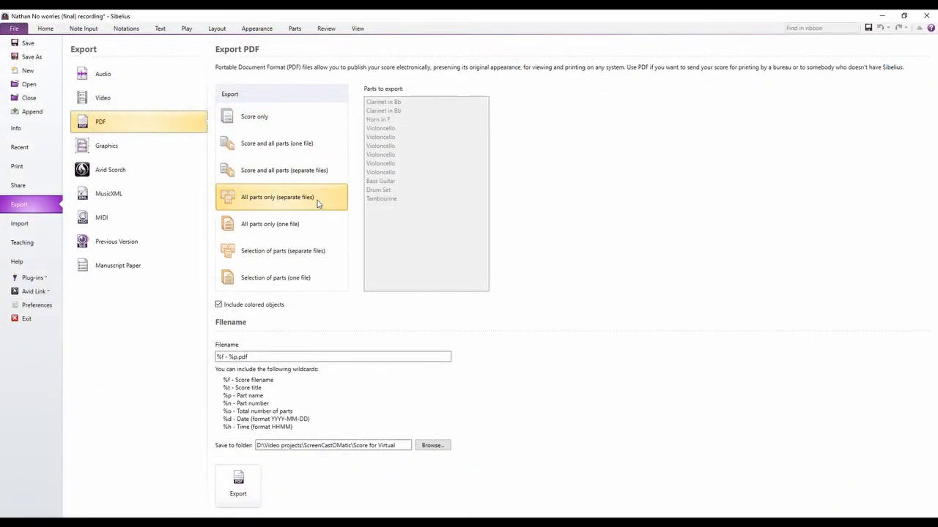
pyautogui.click(430, 445)
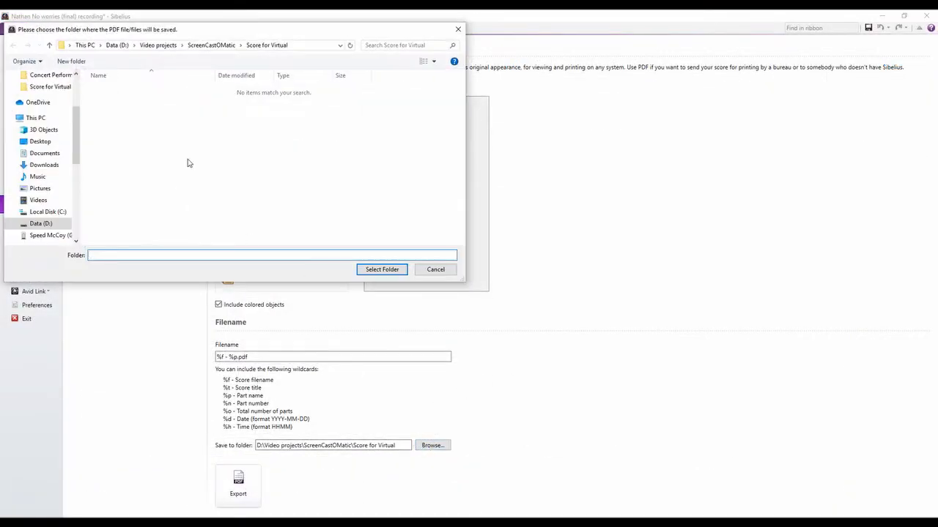
pyautogui.click(73, 63)
pyautogui.write('PDF')
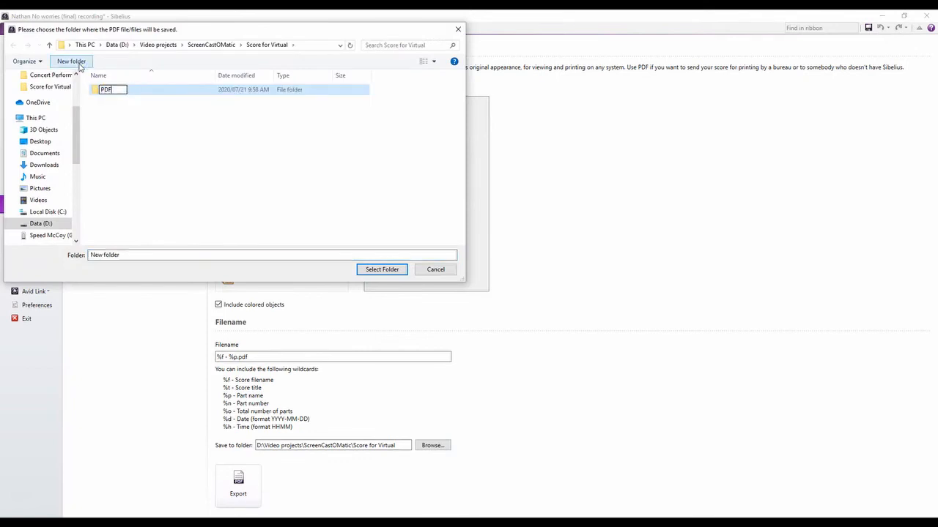
pyautogui.press('Return')
pyautogui.press('Return')
pyautogui.click(382, 269)
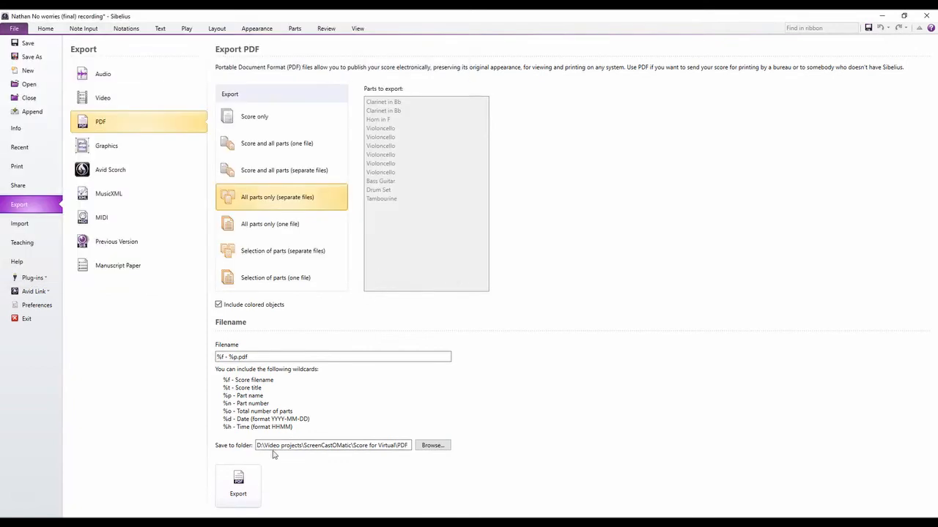
# Step: Export the separate part PDFs and check their full file names in the PDF folder
pyautogui.click(247, 483)
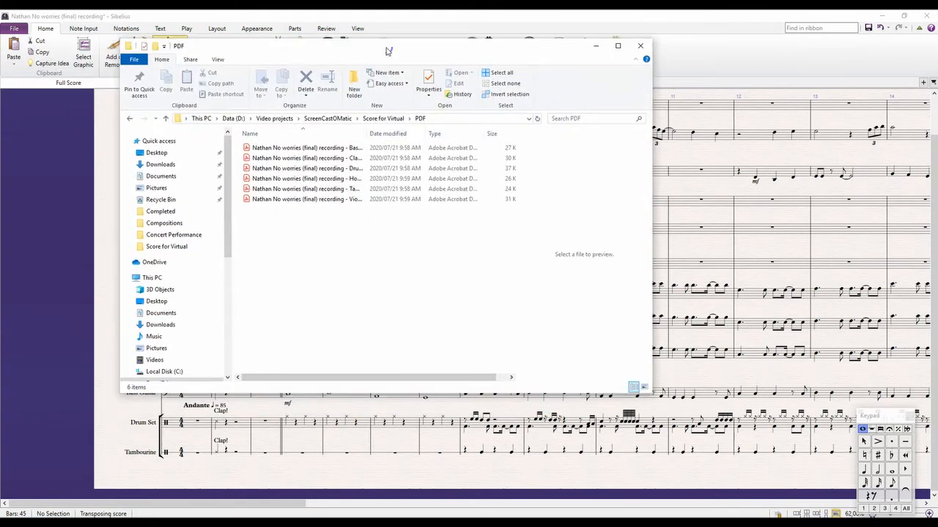
pyautogui.moveTo(364, 139); pyautogui.dragTo(432, 140)
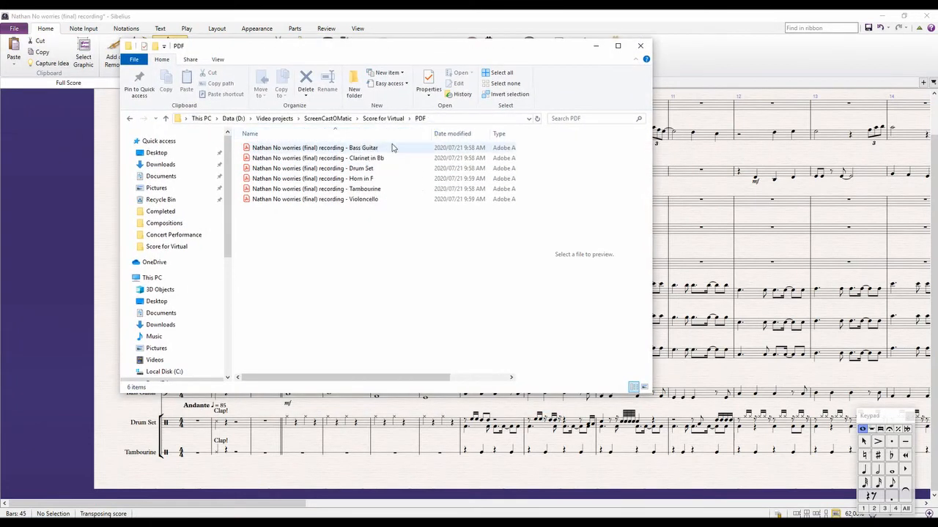
pyautogui.click(640, 45)
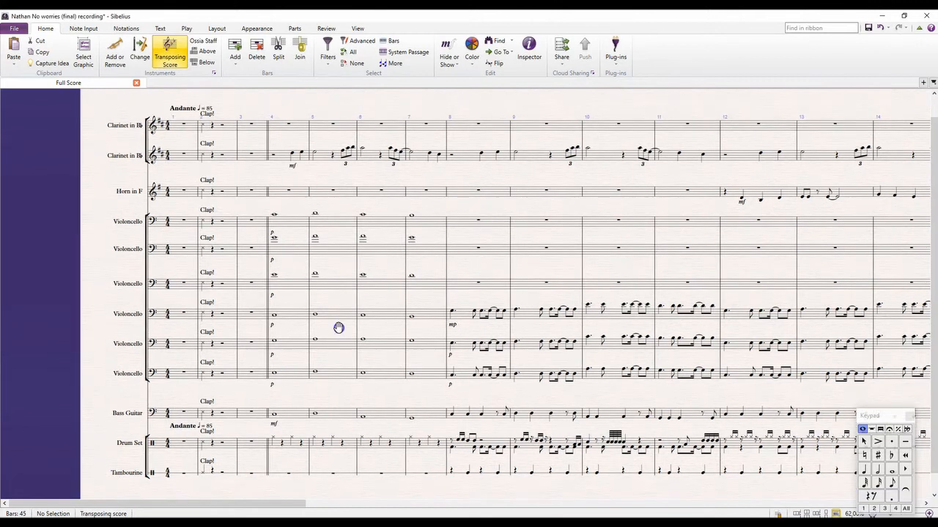
# Step: Export the score's playback as an MP3 file, adding "full" to the filename
pyautogui.moveTo(338, 328); pyautogui.dragTo(338, 328)
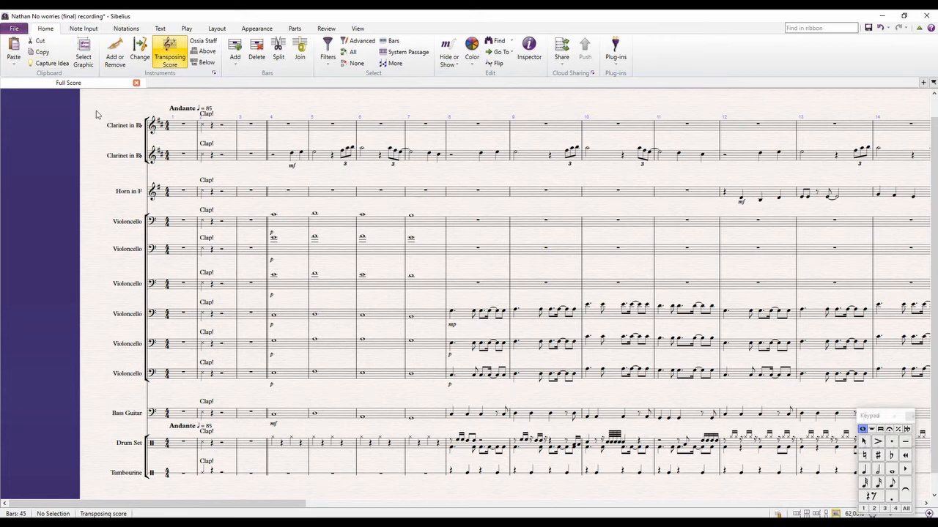
pyautogui.click(14, 28)
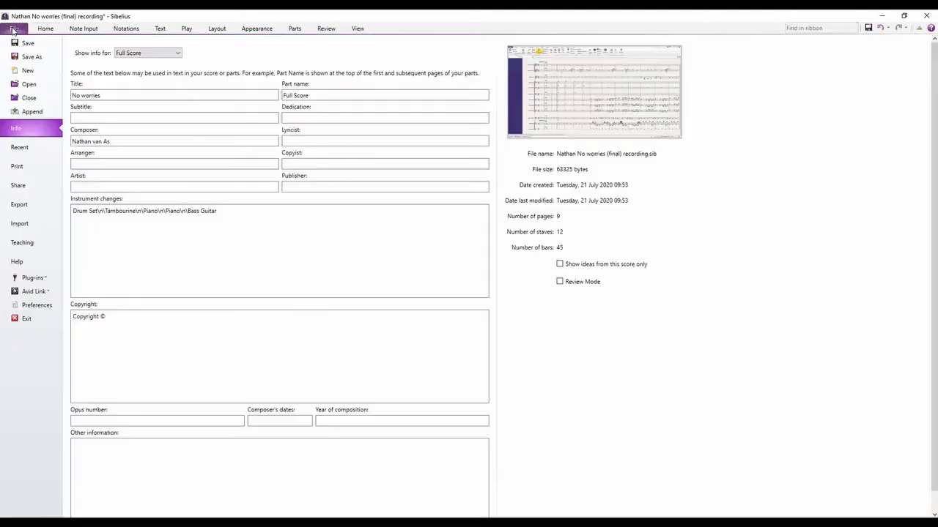
pyautogui.click(20, 205)
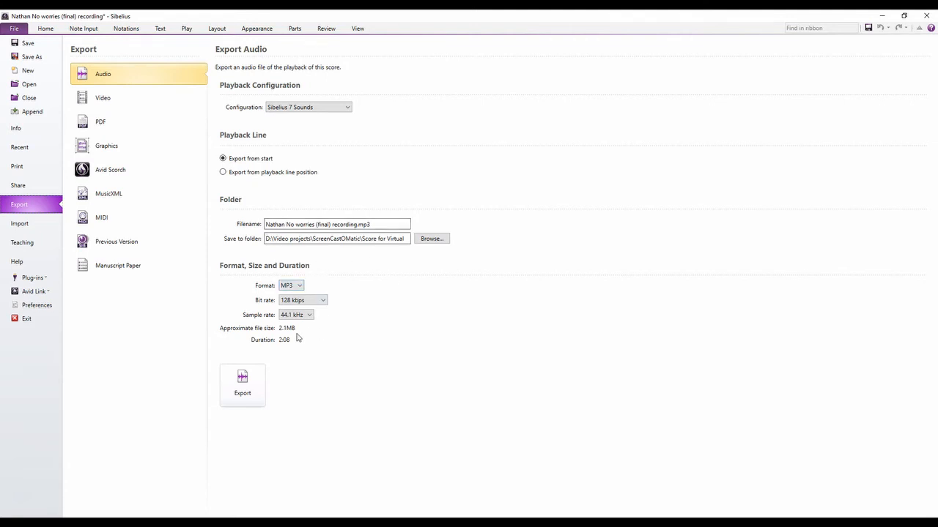
pyautogui.click(359, 225)
pyautogui.write('full')
pyautogui.click(242, 383)
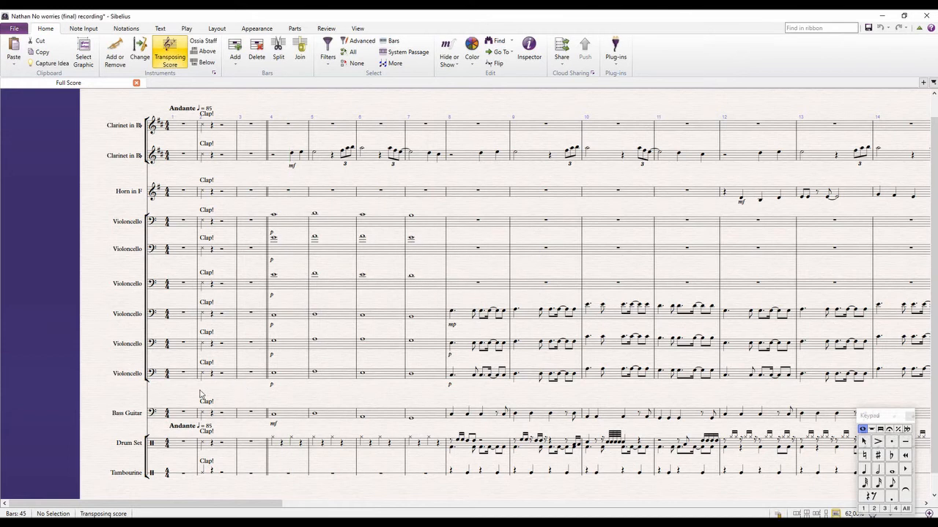
# Step: Look over the available playback configurations, keeping Sibelius 7 Sounds
pyautogui.click(187, 28)
pyautogui.click(23, 50)
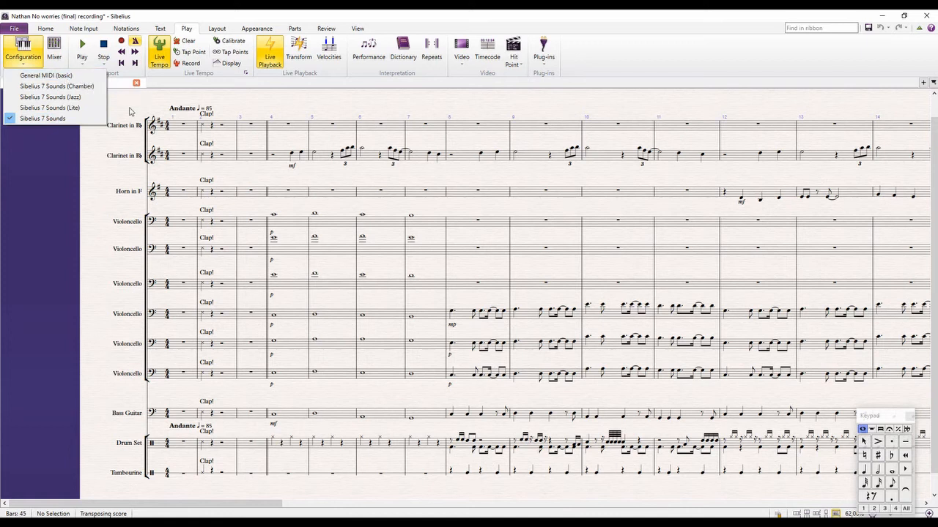
pyautogui.click(130, 110)
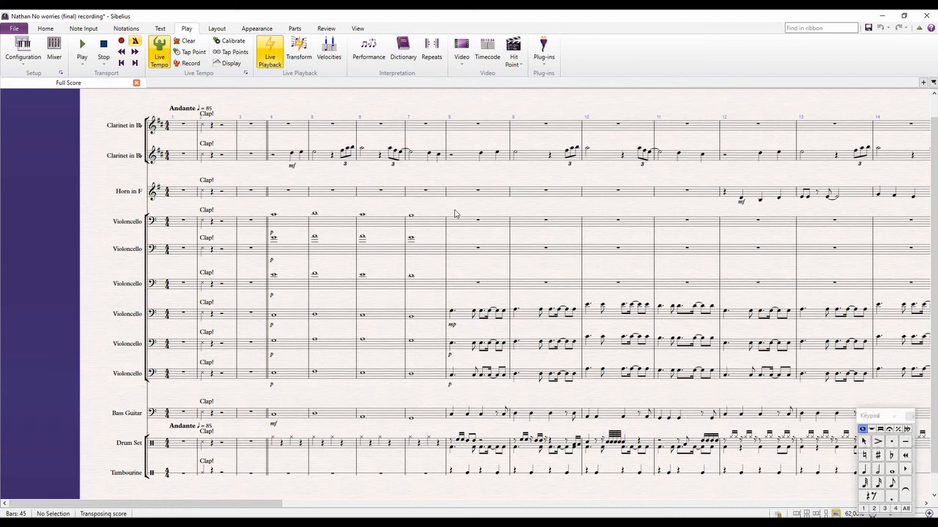
# Step: Open the mixer and pull down the volume faders of the clarinet, horn and cello channels
pyautogui.scroll(-1, 454, 214)
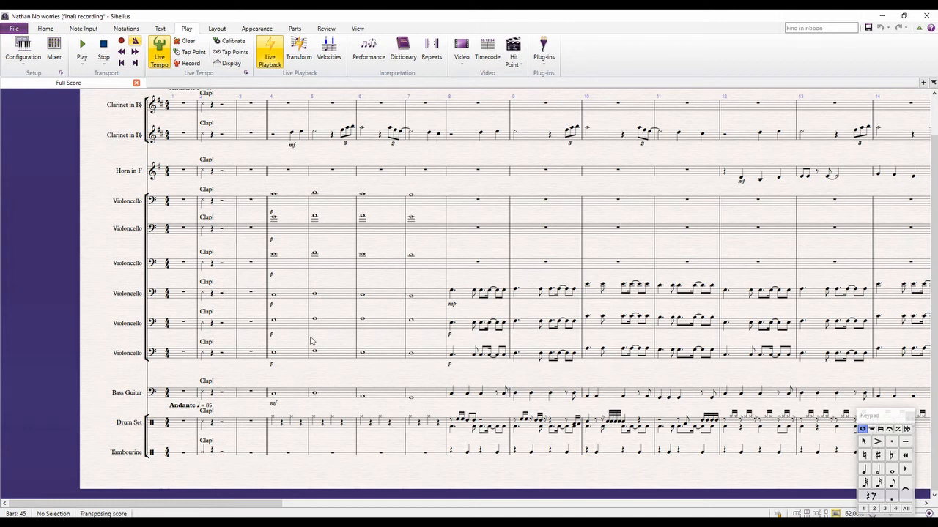
pyautogui.press('m')
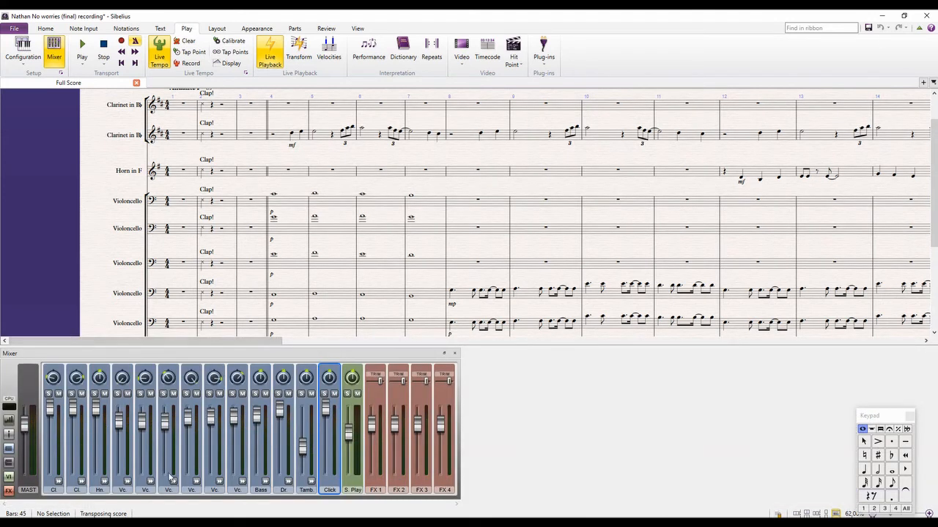
pyautogui.moveTo(52, 416); pyautogui.dragTo(95, 474)
pyautogui.click(95, 464)
pyautogui.moveTo(118, 421); pyautogui.dragTo(141, 475)
pyautogui.moveTo(168, 421); pyautogui.dragTo(188, 474)
pyautogui.moveTo(212, 418); pyautogui.dragTo(219, 492)
pyautogui.moveTo(233, 418); pyautogui.dragTo(233, 475)
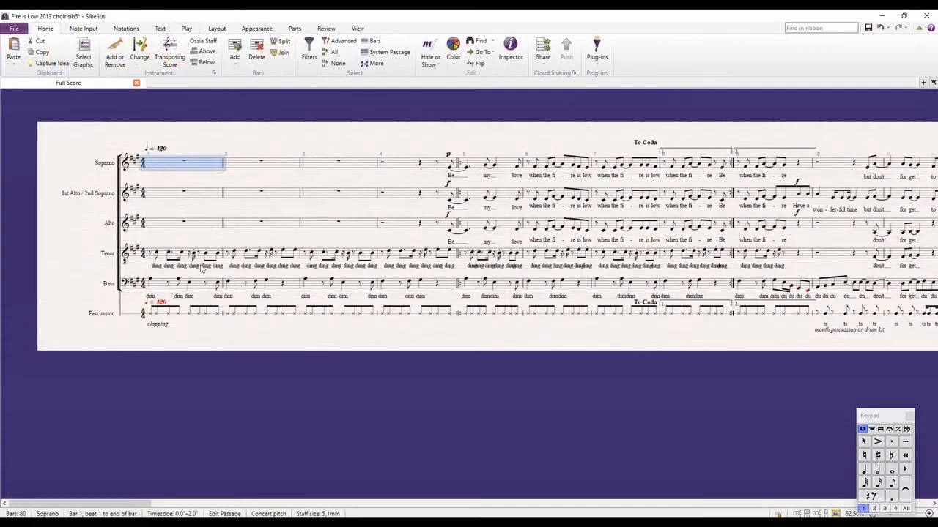
# Step: Arrange the first four bars of the five vocal staves, Soprano to Bass, onto the piano staves from bar 1 using the Reduction style
pyautogui.keyDown('shift'); pyautogui.click(445, 290); pyautogui.keyUp('shift')
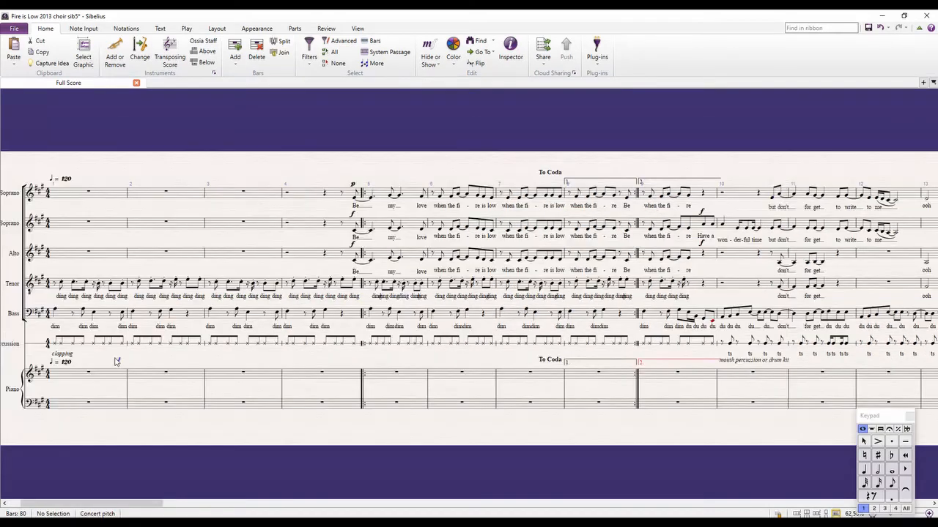
pyautogui.click(143, 355)
pyautogui.keyDown('shift'); pyautogui.click(167, 387); pyautogui.keyUp('shift')
pyautogui.hotkey('ctrl', 'shift', 'v')
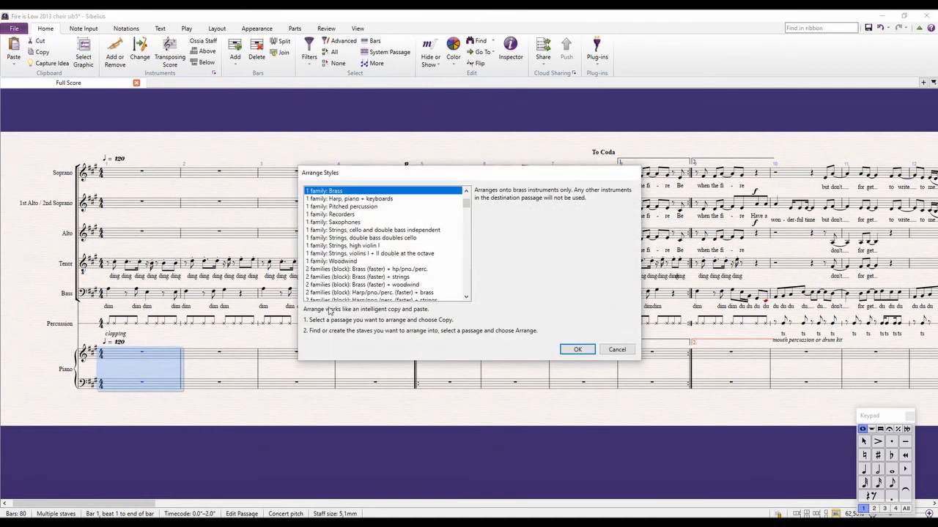
pyautogui.scroll(2, 387, 231)
pyautogui.click(384, 222)
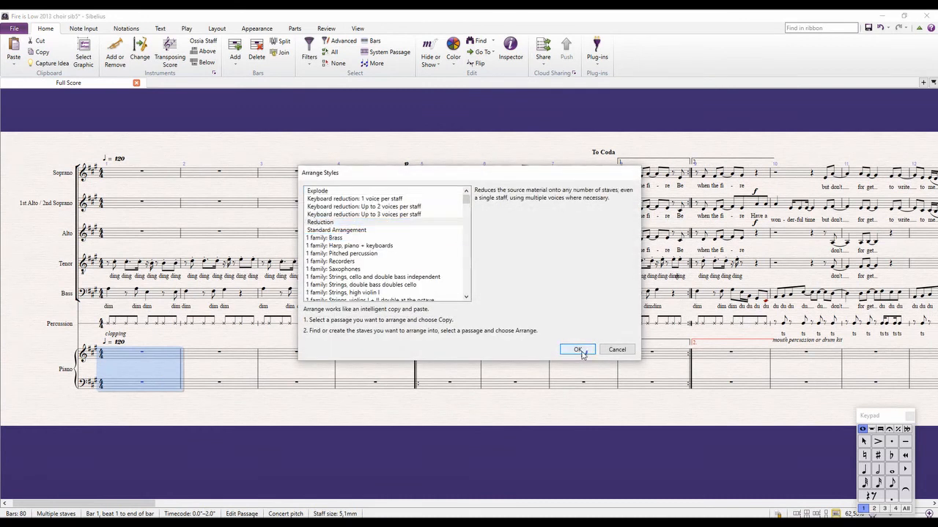
pyautogui.click(578, 350)
pyautogui.press('Escape')
# Step: Find "organ" among the instruments and choose Organ [manuals] as the instrument change for the piano staves
pyautogui.click(138, 63)
pyautogui.write('organ')
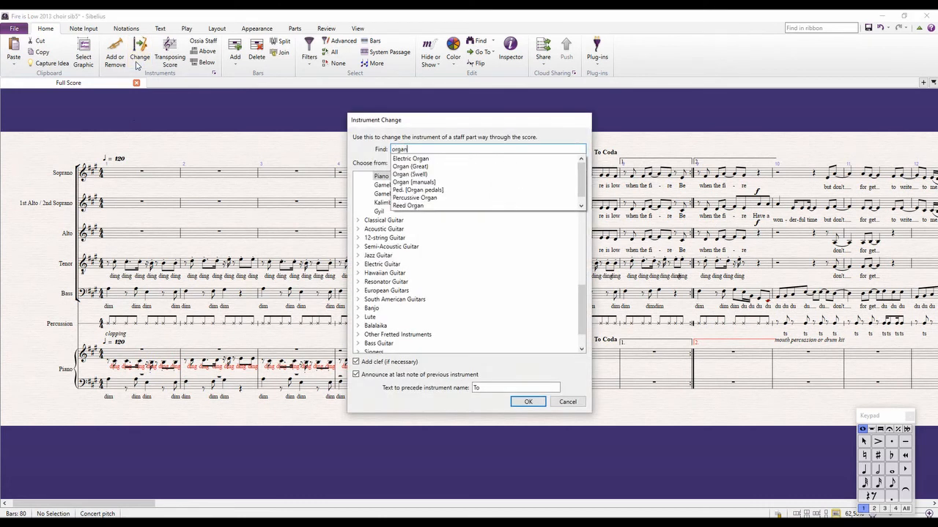
pyautogui.click(432, 182)
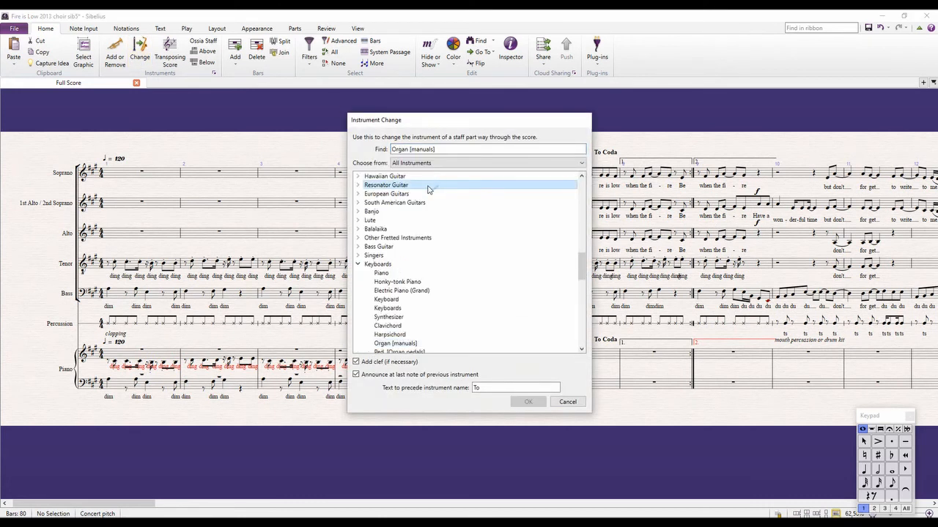
pyautogui.doubleClick(418, 344)
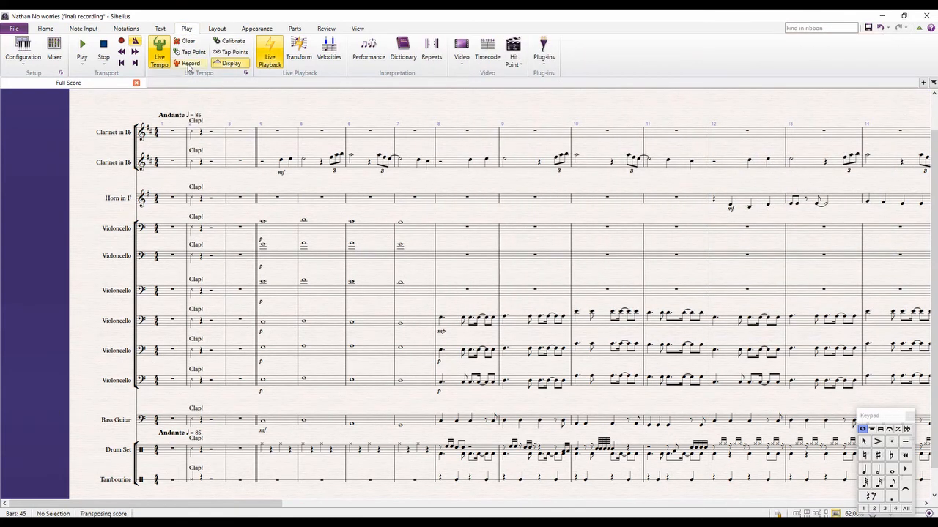
# Step: Start recording a Live Tempo performance from the beginning of the "Nathan No worries (final) recording" score
pyautogui.click(188, 65)
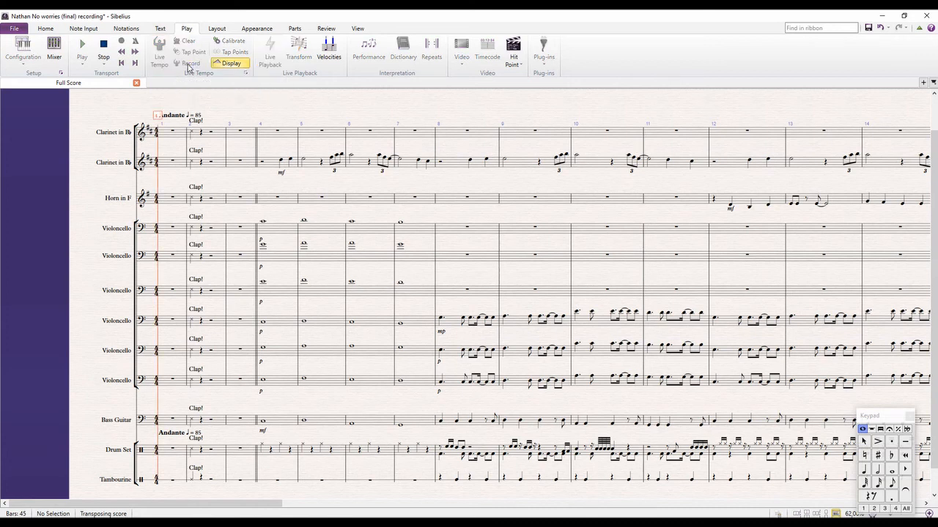